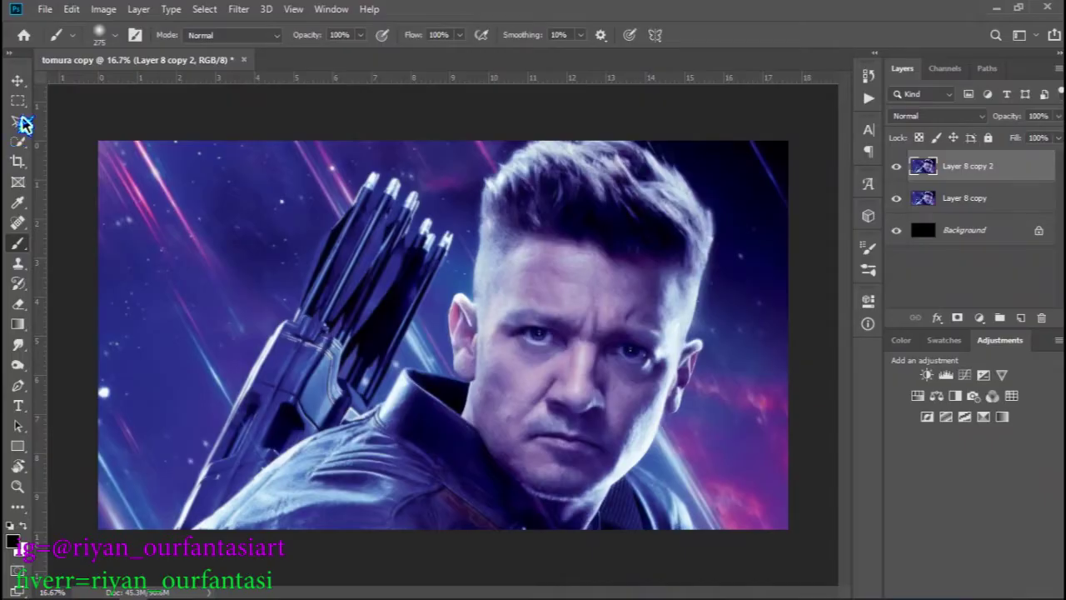
- Draw a jagged polygonal lasso selection around the face
{"action": "left_click", "coordinate": [17, 121]}
{"action": "left_click", "coordinate": [485, 437]}
{"action": "left_click", "coordinate": [498, 369]}
{"action": "left_click", "coordinate": [548, 298]}
{"action": "left_click", "coordinate": [593, 287]}
{"action": "left_click", "coordinate": [622, 270]}
{"action": "left_click", "coordinate": [655, 266]}
{"action": "left_click", "coordinate": [672, 290]}
{"action": "left_click", "coordinate": [680, 320]}
{"action": "left_click", "coordinate": [655, 382]}
{"action": "left_click", "coordinate": [602, 386]}
{"action": "left_click", "coordinate": [549, 424]}
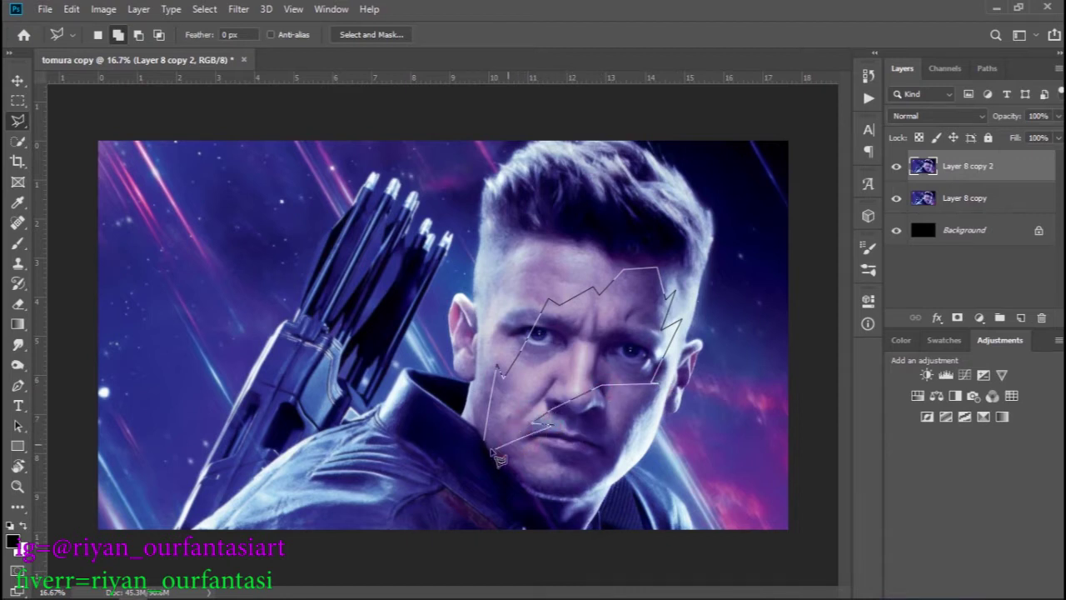
{"action": "left_click", "coordinate": [487, 435]}
- Mask the top portrait copy to the selection and shrink it into a small patch near the collar
{"action": "left_click", "coordinate": [957, 317]}
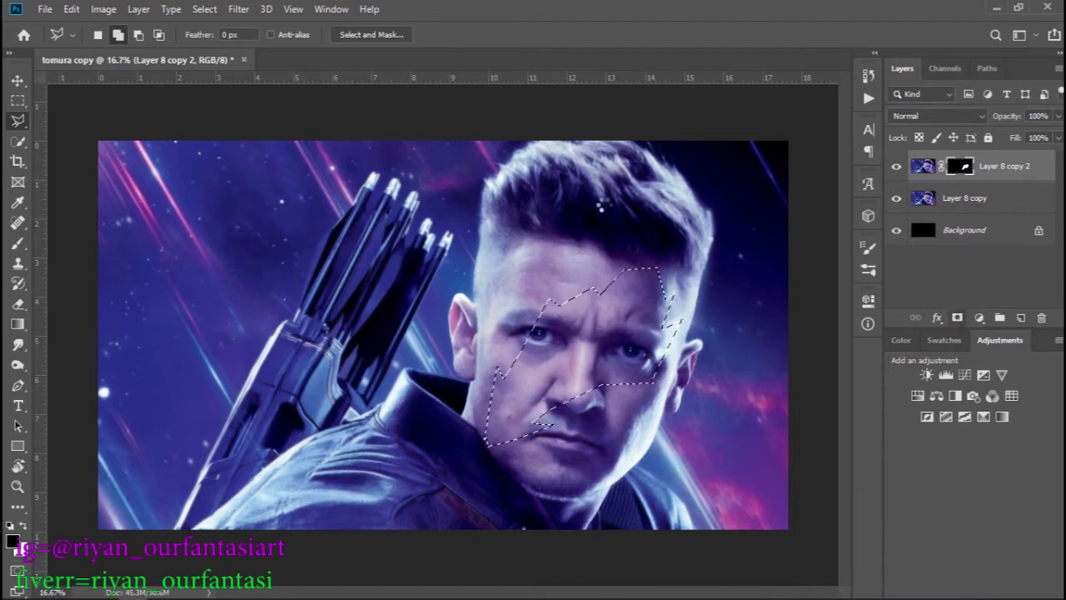
{"action": "key", "text": "ctrl+t"}
{"action": "left_click_drag", "start_coordinate": [442, 140], "coordinate": [442, 403]}
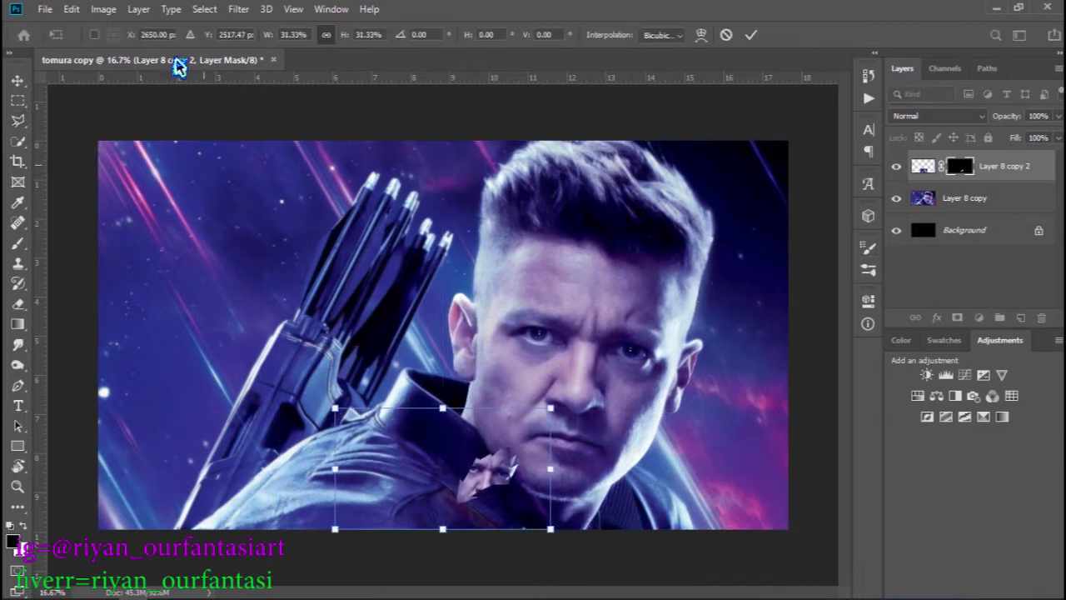
{"action": "left_click", "coordinate": [924, 168]}
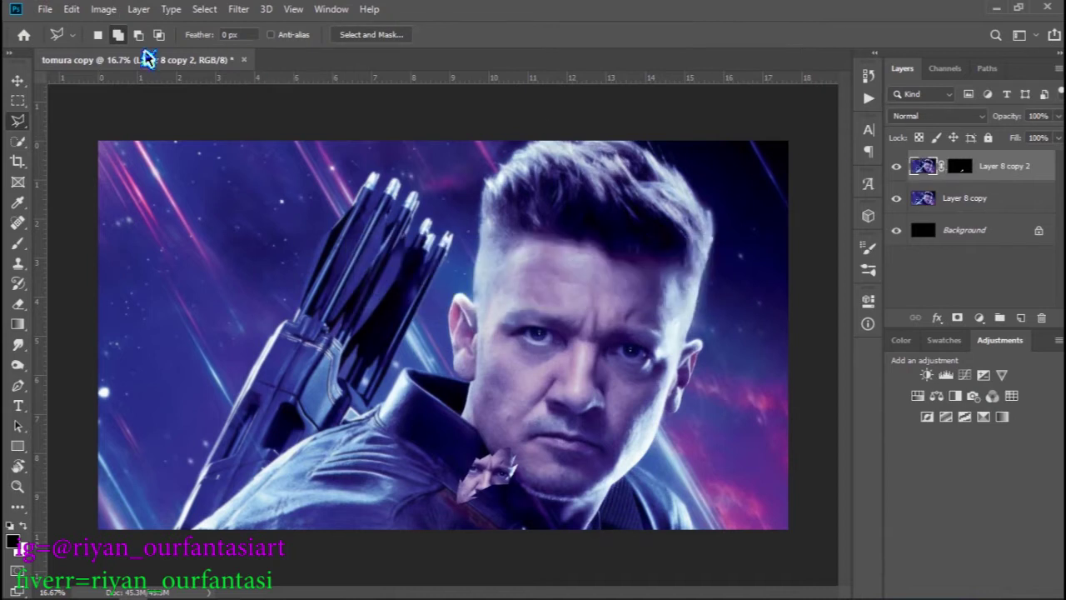
{"action": "left_click", "coordinate": [239, 16]}
{"action": "left_click", "coordinate": [300, 74]}
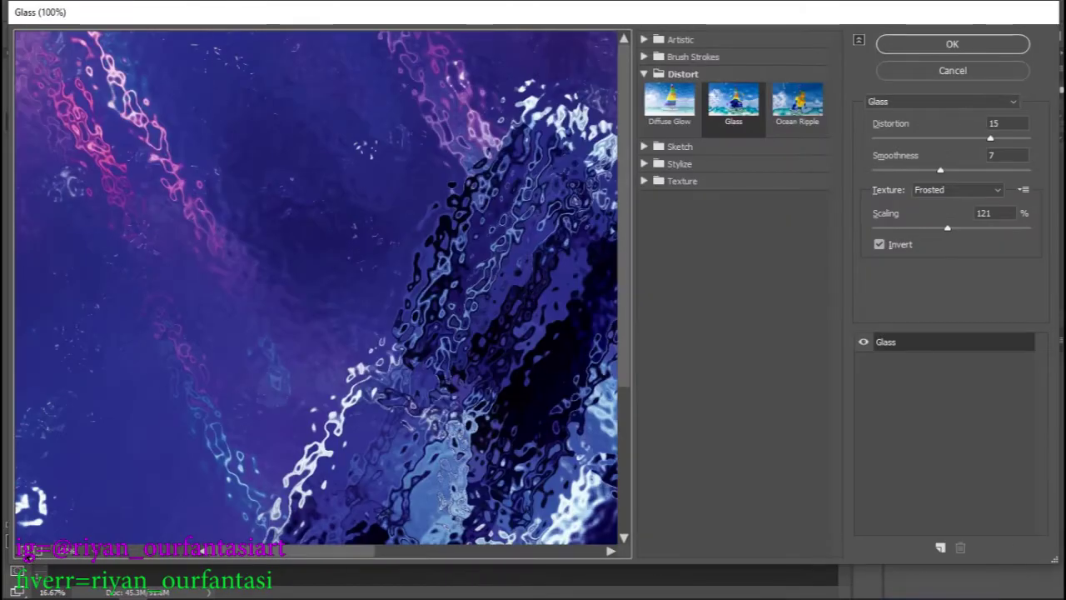
- Apply the Glass filter with Distortion 16, Smoothness 7, Scaling 125 and Canvas texture
{"action": "key", "text": "ctrl+minus"}
{"action": "left_click", "coordinate": [670, 108]}
{"action": "left_click", "coordinate": [733, 104]}
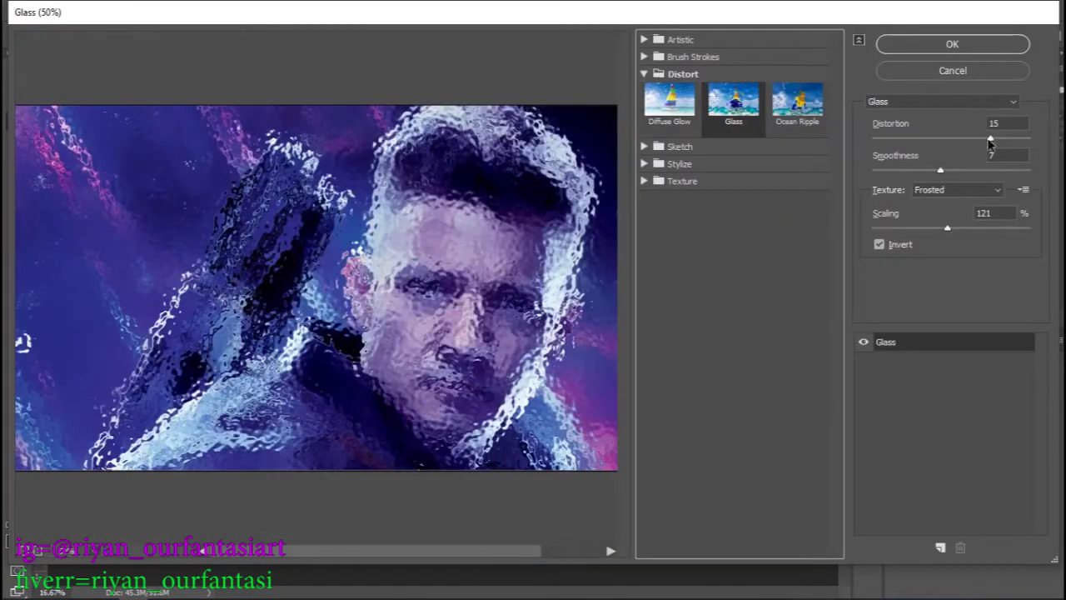
{"action": "left_click_drag", "start_coordinate": [993, 138], "coordinate": [998, 138]}
{"action": "left_click_drag", "start_coordinate": [941, 170], "coordinate": [941, 171]}
{"action": "mouse_move", "coordinate": [947, 227]}
{"action": "left_mouse_down"}
{"action": "mouse_move", "coordinate": [971, 227]}
{"action": "mouse_move", "coordinate": [953, 227]}
{"action": "left_mouse_up"}
{"action": "left_click", "coordinate": [969, 192]}
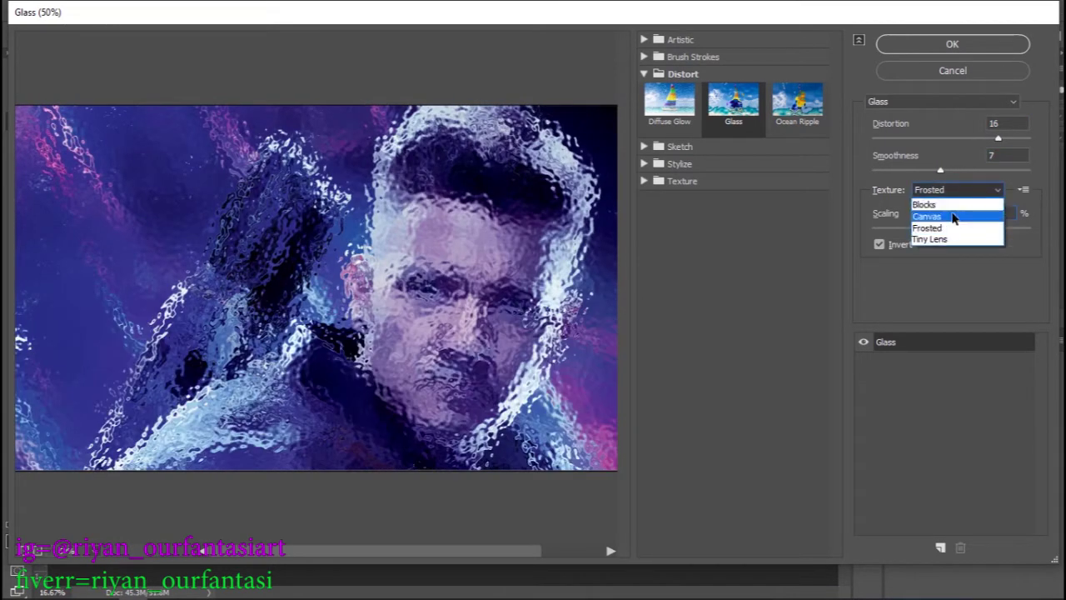
{"action": "left_click", "coordinate": [953, 214]}
{"action": "left_click", "coordinate": [952, 44]}
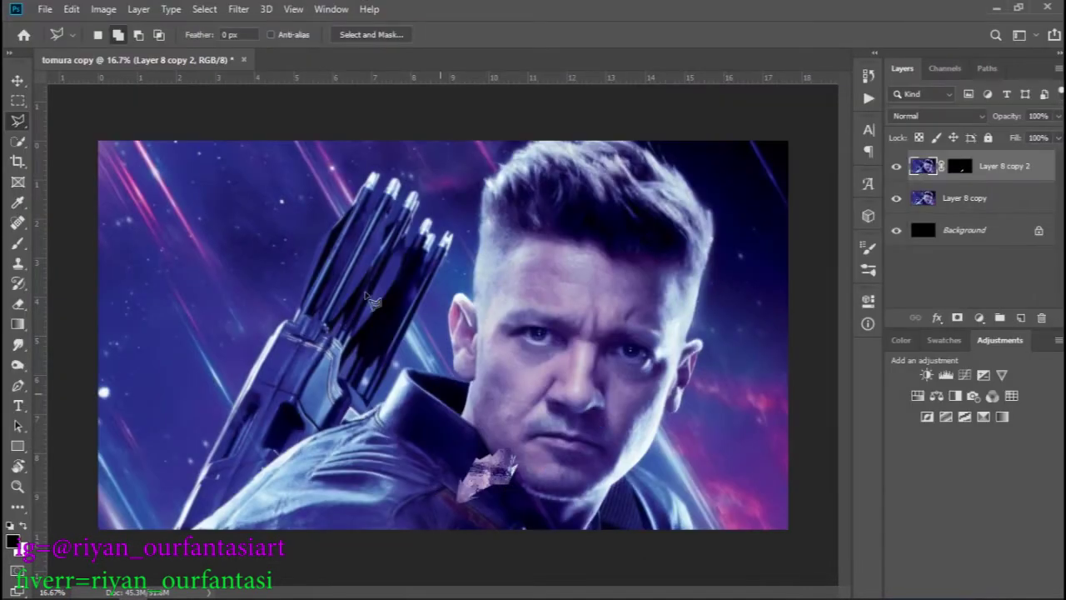
{"action": "left_click", "coordinate": [105, 10]}
- Scale the distorted patch up to about 319% so it covers the eyes, nose and cheek
{"action": "left_click", "coordinate": [87, 8]}
{"action": "left_click", "coordinate": [107, 10]}
{"action": "left_click", "coordinate": [492, 398]}
{"action": "key", "text": "ctrl+t"}
{"action": "left_click_drag", "start_coordinate": [443, 407], "coordinate": [431, 135]}
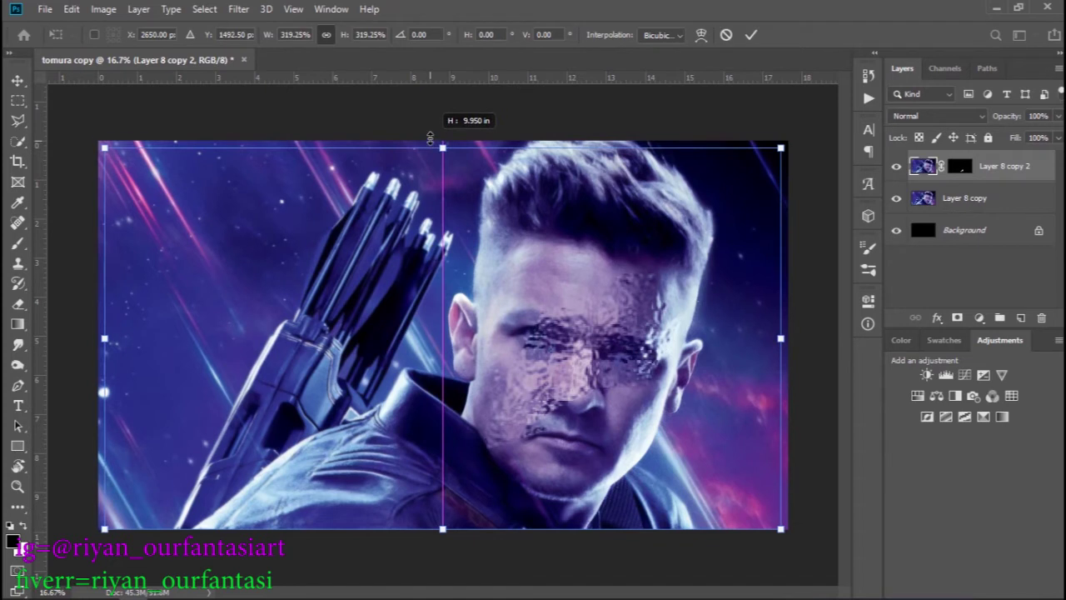
{"action": "left_click_drag", "start_coordinate": [431, 136], "coordinate": [431, 138]}
{"action": "key", "text": "Return"}
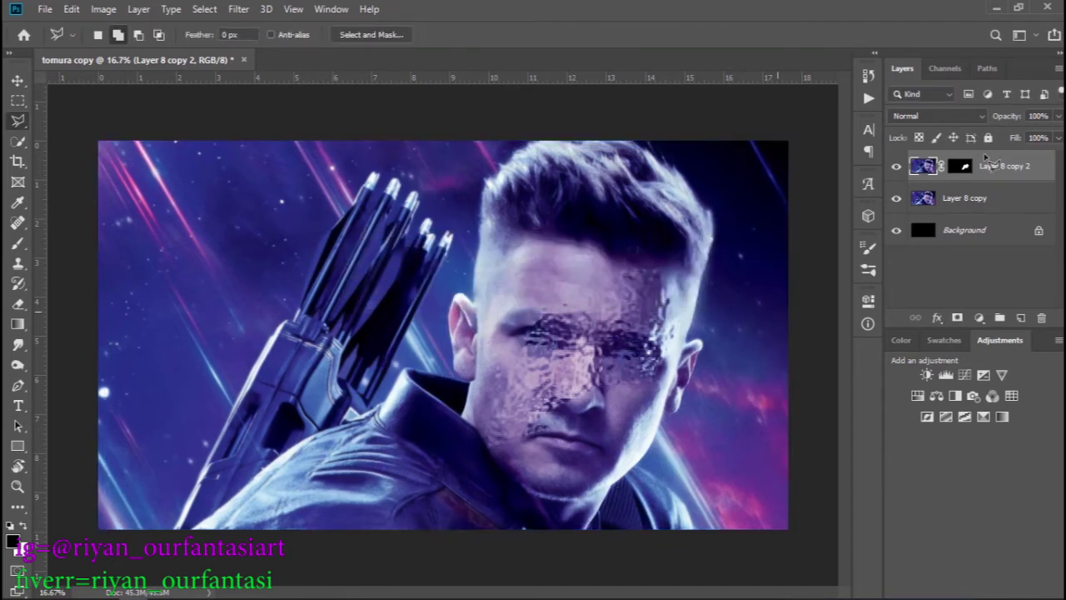
{"action": "left_click", "coordinate": [17, 243]}
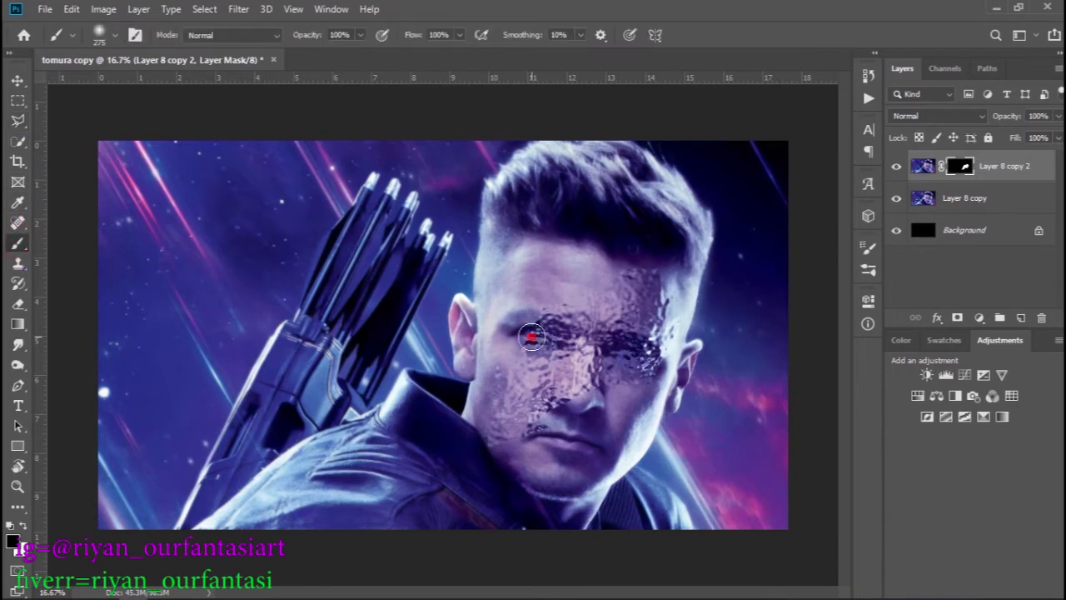
- Paint black on the patch mask to hide distortion over the eyes, cheek, nose and temple
{"action": "left_click_drag", "start_coordinate": [554, 340], "coordinate": [533, 334]}
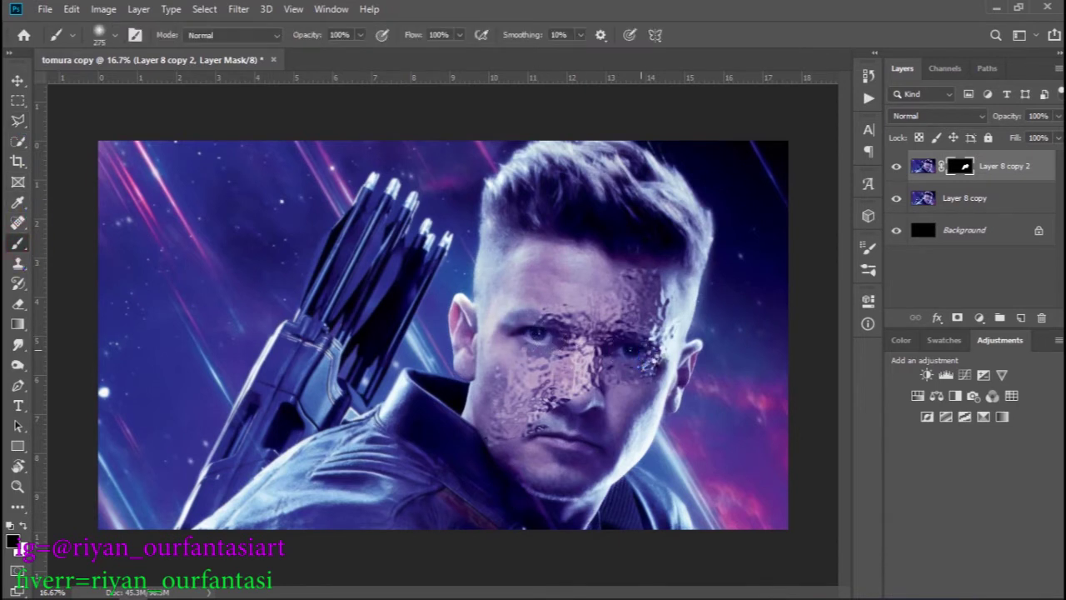
{"action": "scroll", "coordinate": [592, 400], "scroll_direction": "up", "scroll_amount": 5}
{"action": "left_click_drag", "start_coordinate": [738, 308], "coordinate": [699, 300]}
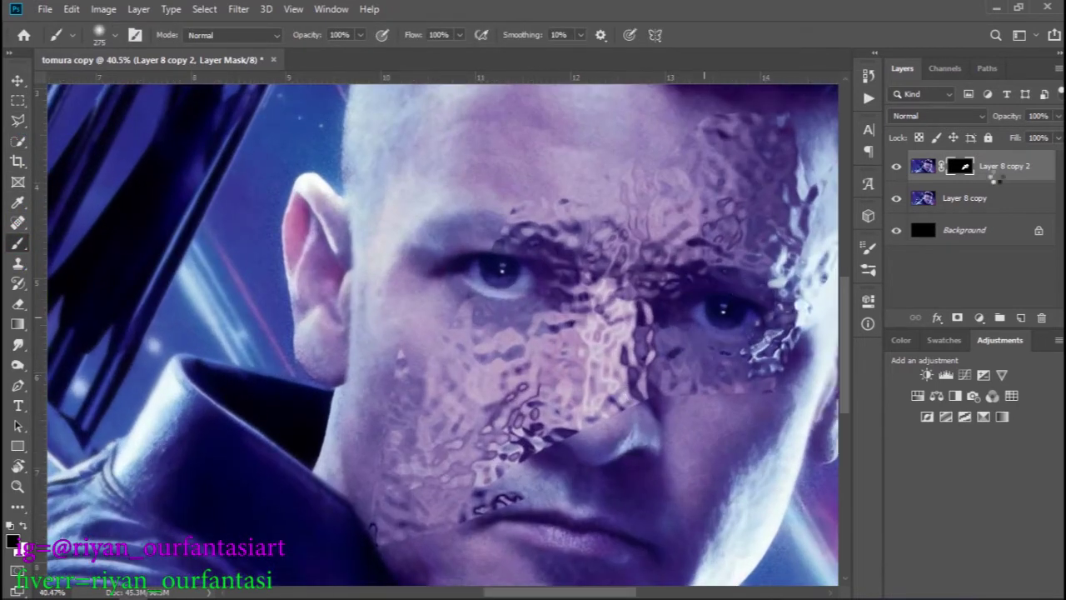
{"action": "key", "text": "bracketleft"}
{"action": "key", "text": "bracketleft"}
{"action": "key", "text": "bracketleft"}
{"action": "left_click_drag", "start_coordinate": [398, 373], "coordinate": [427, 340]}
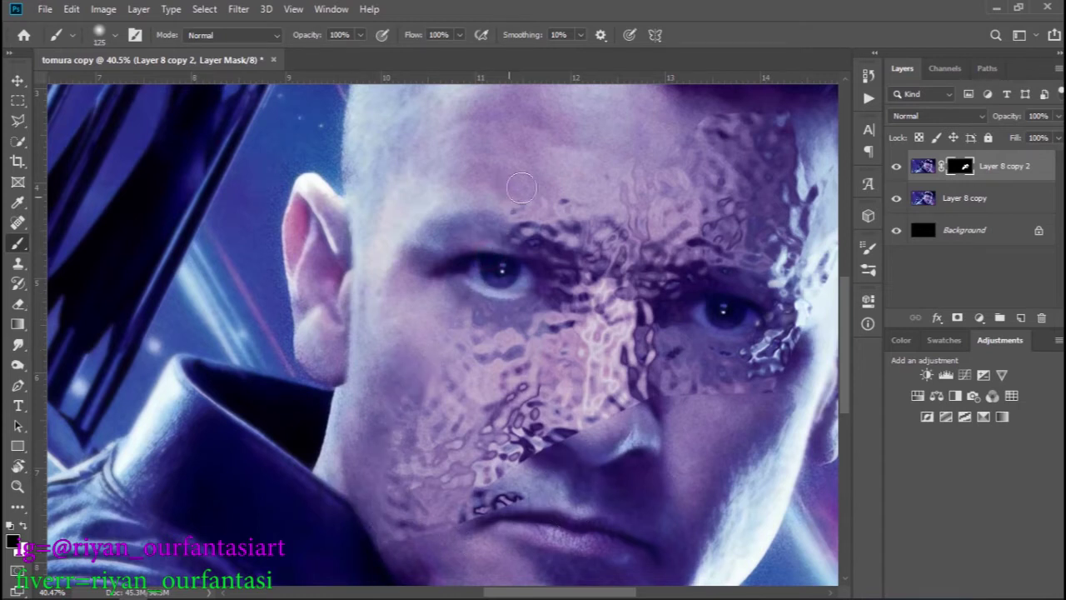
{"action": "left_click_drag", "start_coordinate": [566, 442], "coordinate": [433, 528]}
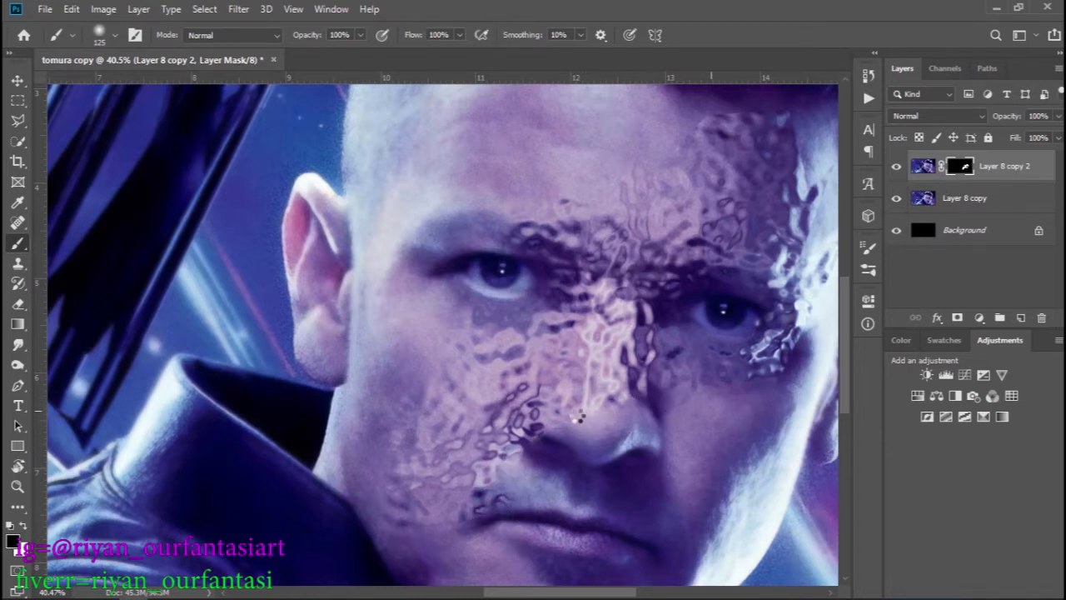
{"action": "scroll", "coordinate": [564, 413], "scroll_direction": "right", "scroll_amount": 5}
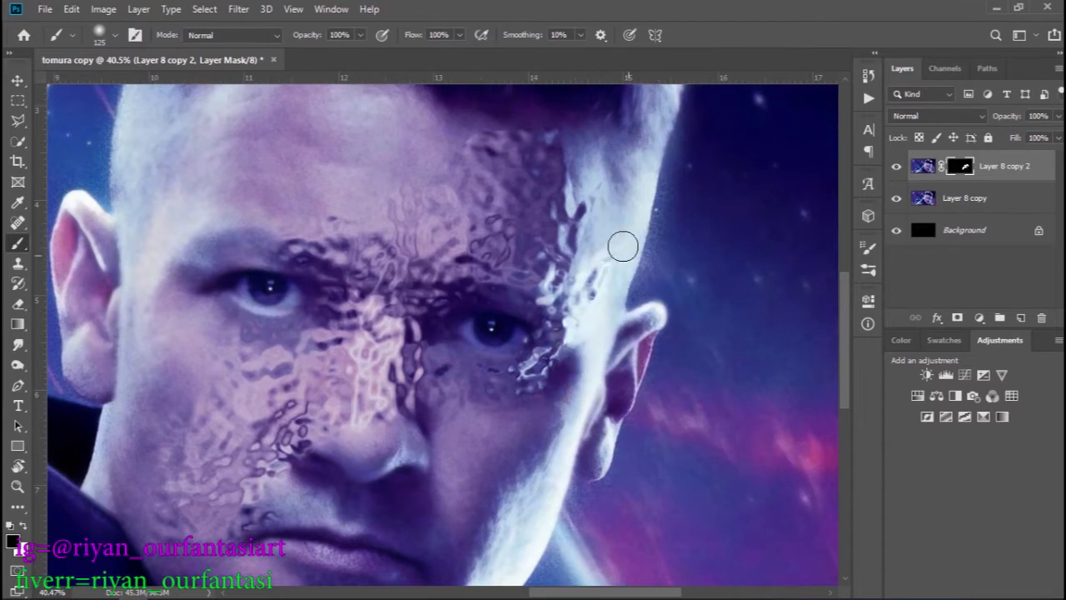
{"action": "left_click_drag", "start_coordinate": [617, 181], "coordinate": [496, 124]}
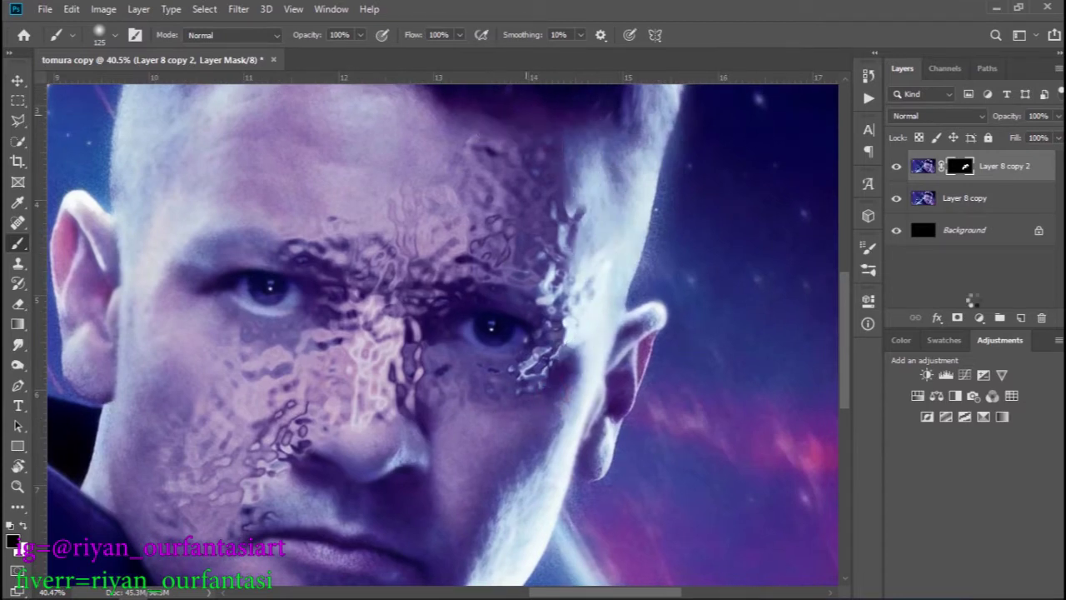
- Paint white to restore distortion under the left eye, beside the right eye and between the eyes
{"action": "left_click", "coordinate": [23, 525]}
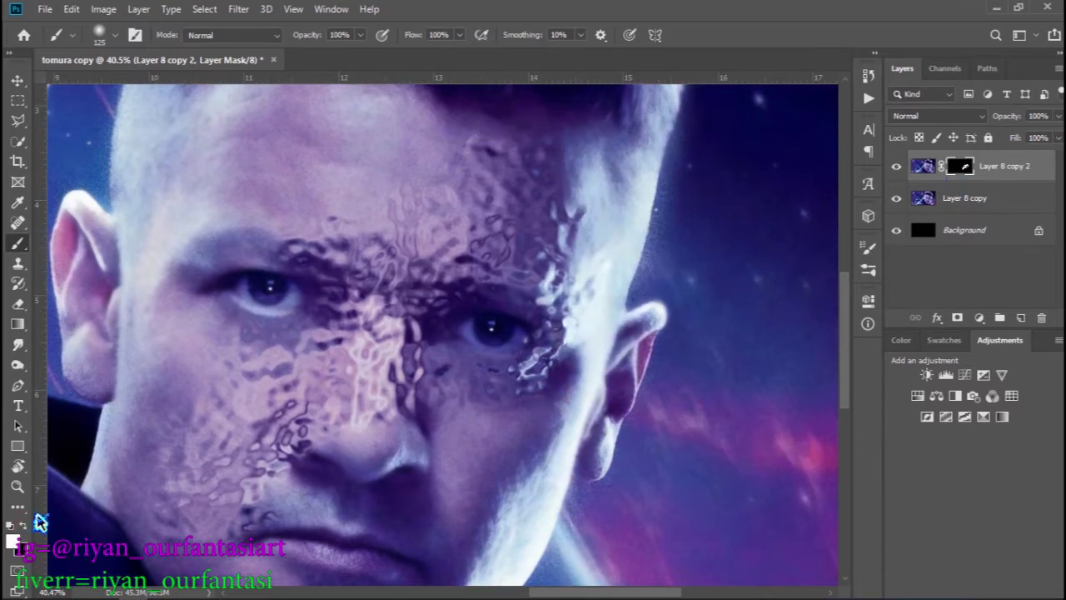
{"action": "mouse_move", "coordinate": [306, 327]}
{"action": "left_mouse_down"}
{"action": "mouse_move", "coordinate": [333, 285]}
{"action": "mouse_move", "coordinate": [288, 254]}
{"action": "left_mouse_up"}
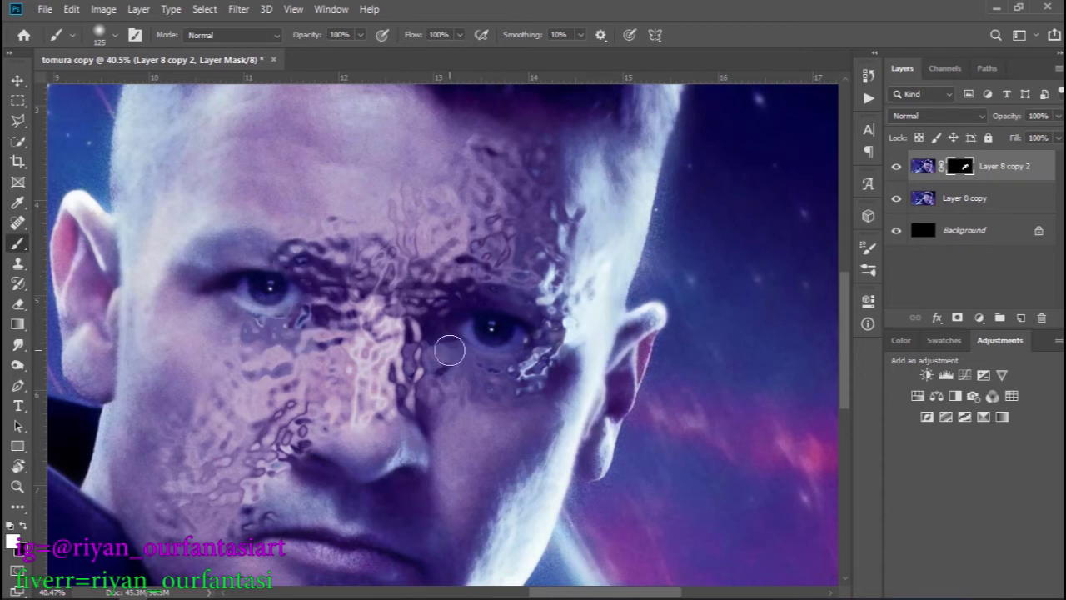
{"action": "left_click_drag", "start_coordinate": [500, 372], "coordinate": [534, 301]}
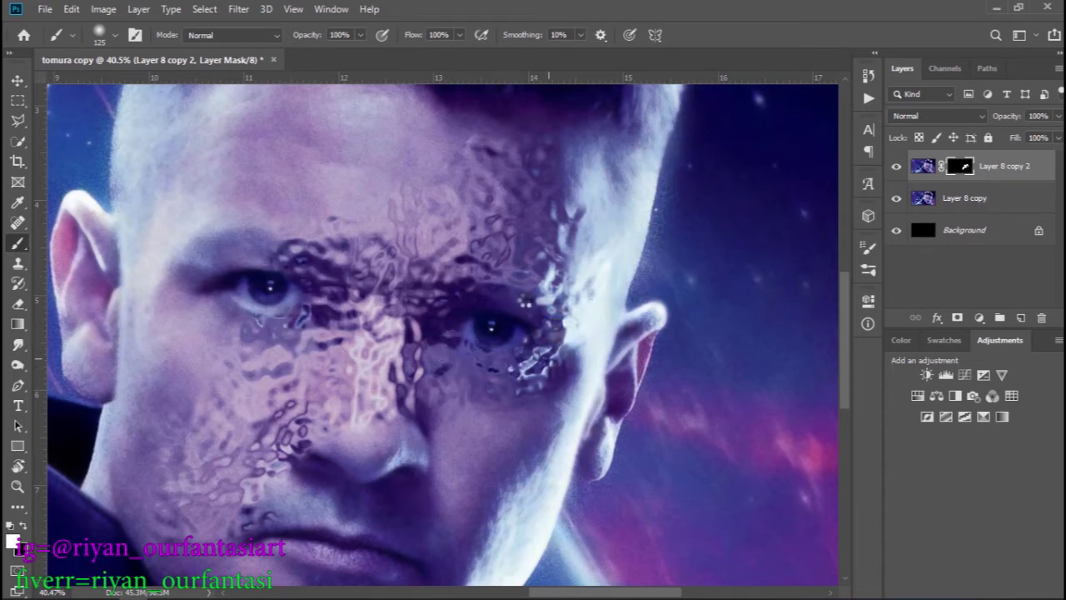
{"action": "mouse_move", "coordinate": [528, 309]}
{"action": "left_mouse_down"}
{"action": "mouse_move", "coordinate": [459, 297]}
{"action": "mouse_move", "coordinate": [423, 307]}
{"action": "left_mouse_up"}
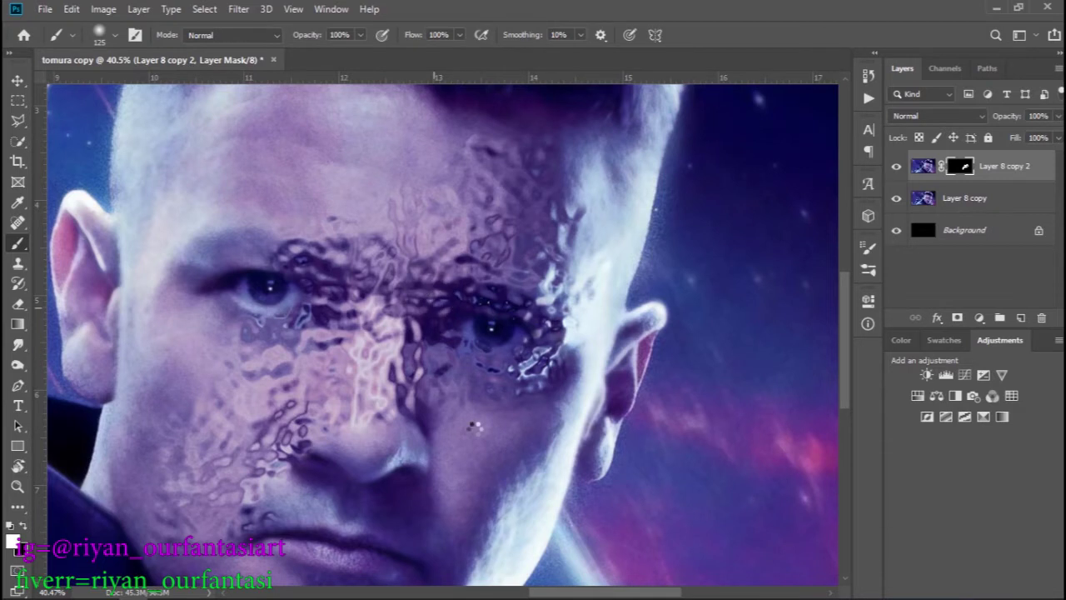
{"action": "scroll", "coordinate": [475, 429], "scroll_direction": "down", "scroll_amount": 2}
{"action": "scroll", "coordinate": [475, 423], "scroll_direction": "down", "scroll_amount": 2}
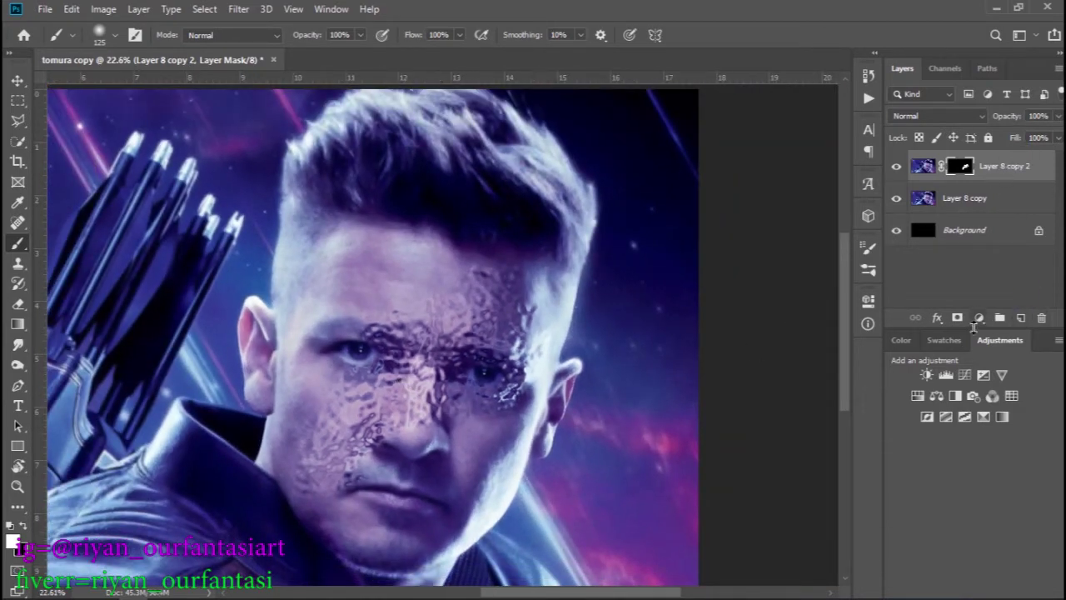
- Add a red Solid Color fill layer clipped to the patch in Color blend mode
{"action": "left_click", "coordinate": [978, 318]}
{"action": "left_click", "coordinate": [967, 43]}
{"action": "left_click", "coordinate": [833, 74]}
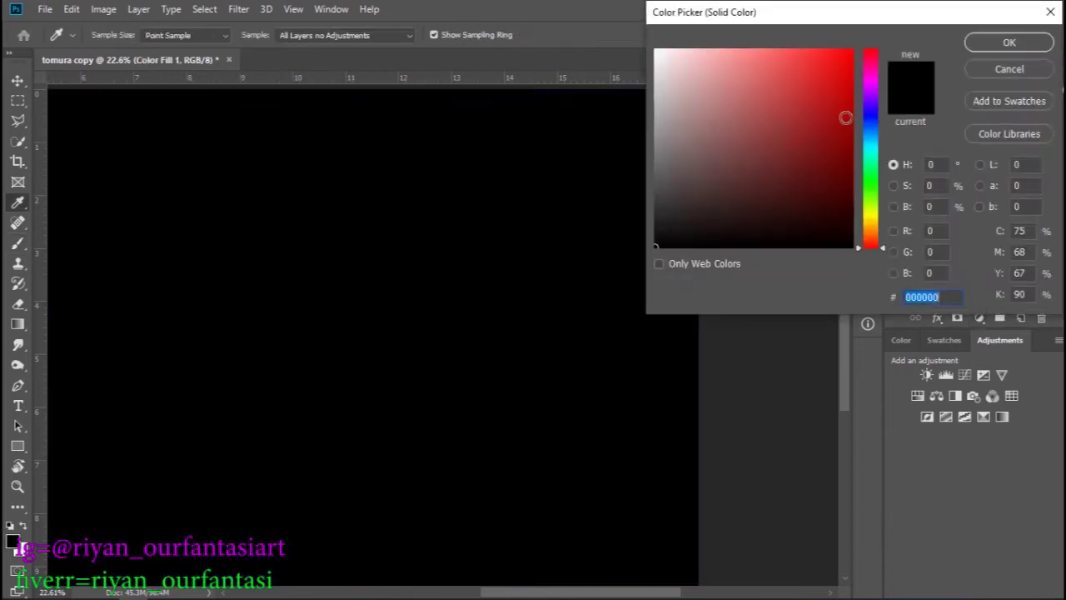
{"action": "left_click", "coordinate": [1009, 42]}
{"action": "right_click", "coordinate": [997, 163]}
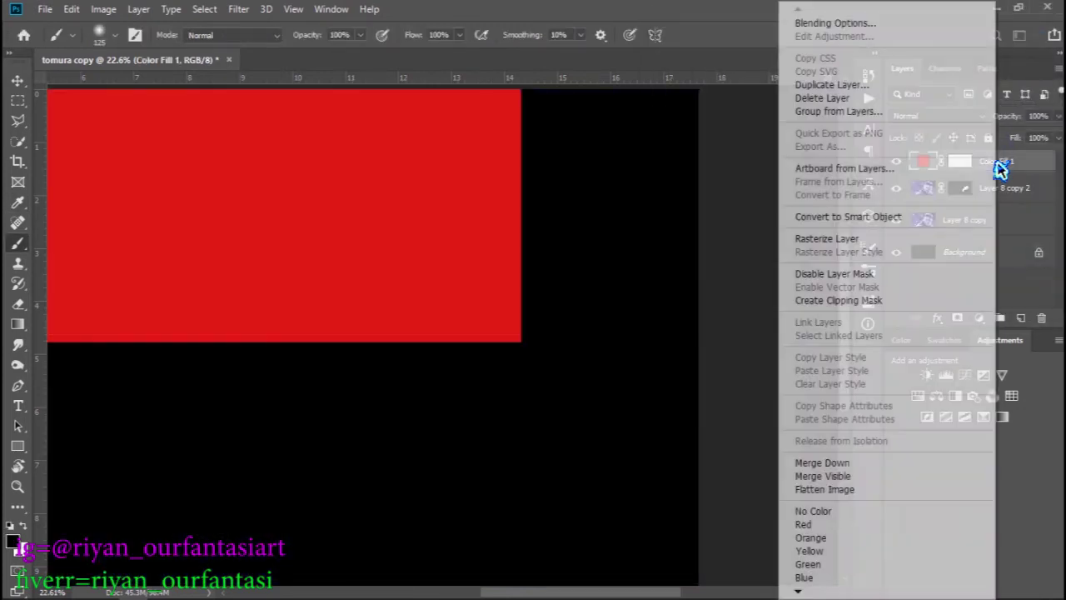
{"action": "left_click", "coordinate": [870, 301]}
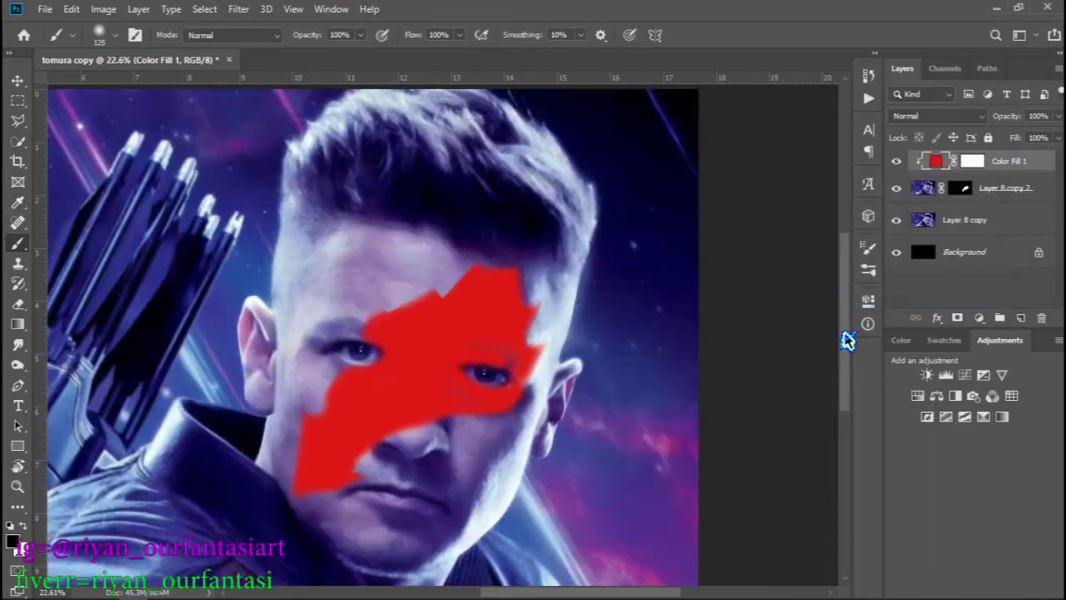
{"action": "left_click", "coordinate": [975, 121]}
{"action": "left_click", "coordinate": [915, 483]}
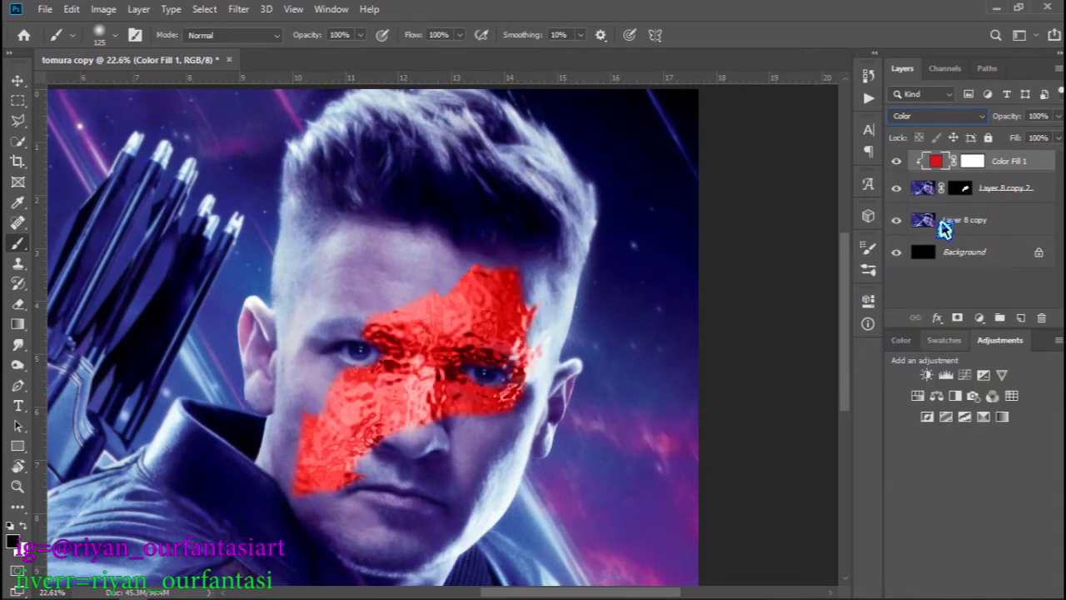
- Recolour the fill to a pink sampled from the portrait
{"action": "double_click", "coordinate": [935, 161]}
{"action": "left_click_drag", "start_coordinate": [357, 280], "coordinate": [377, 256]}
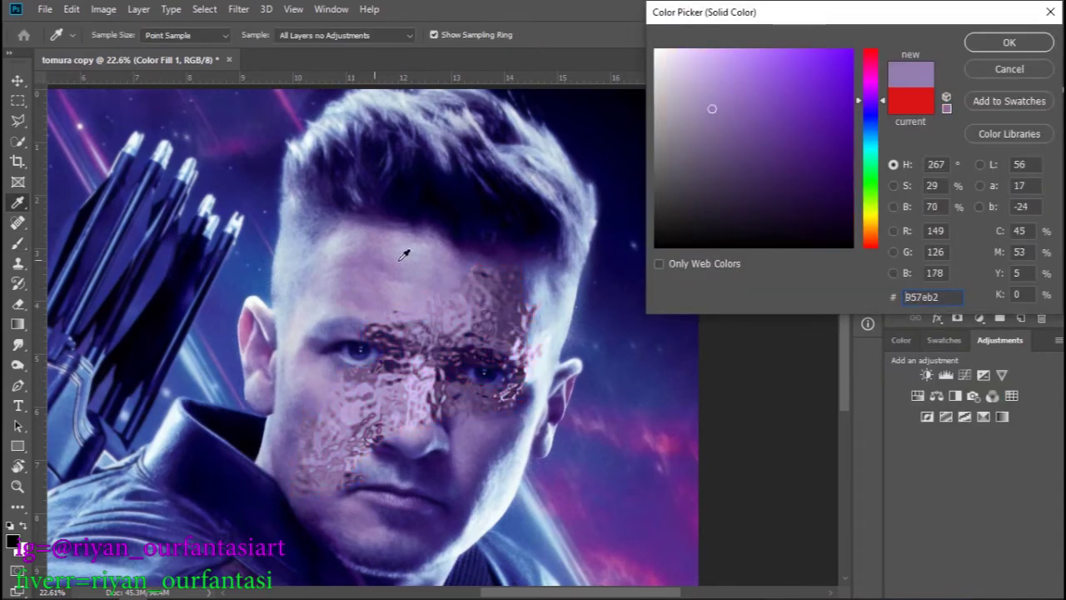
{"action": "left_click", "coordinate": [248, 321]}
{"action": "left_click", "coordinate": [1011, 44]}
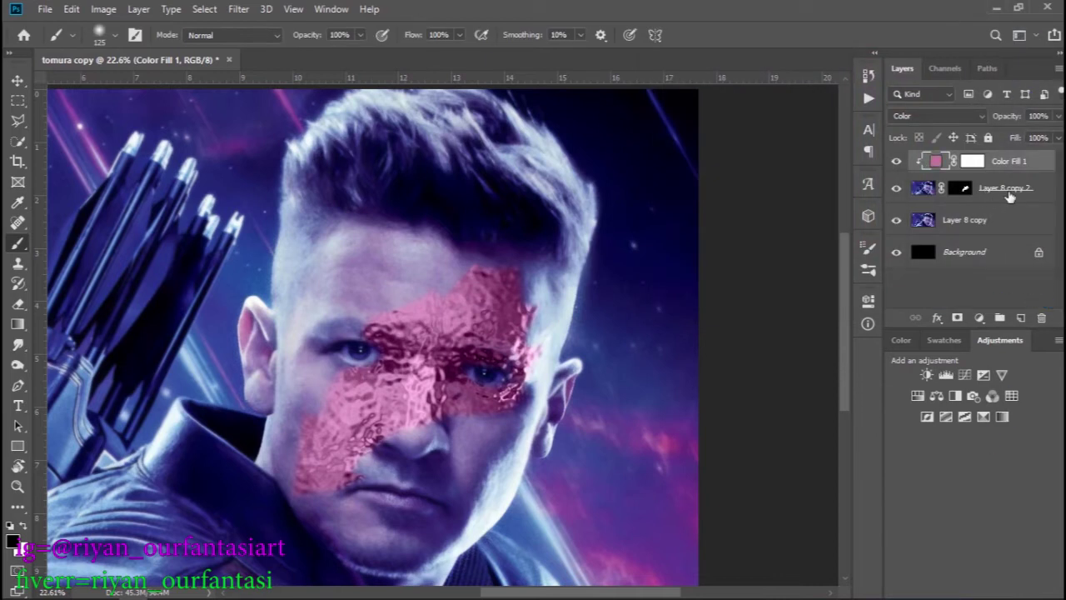
{"action": "left_click", "coordinate": [978, 317]}
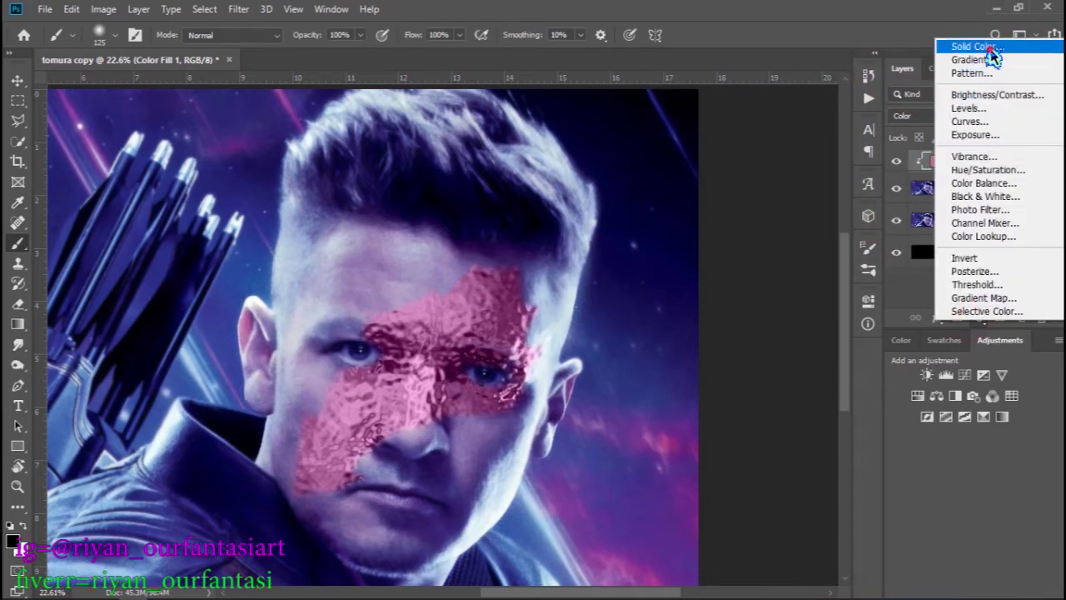
- Add a clipped Curves 1 adjustment with the black point moved right and a midtone pulled down
{"action": "left_click", "coordinate": [964, 43]}
{"action": "key", "text": "Return"}
{"action": "key", "text": "ctrl+z"}
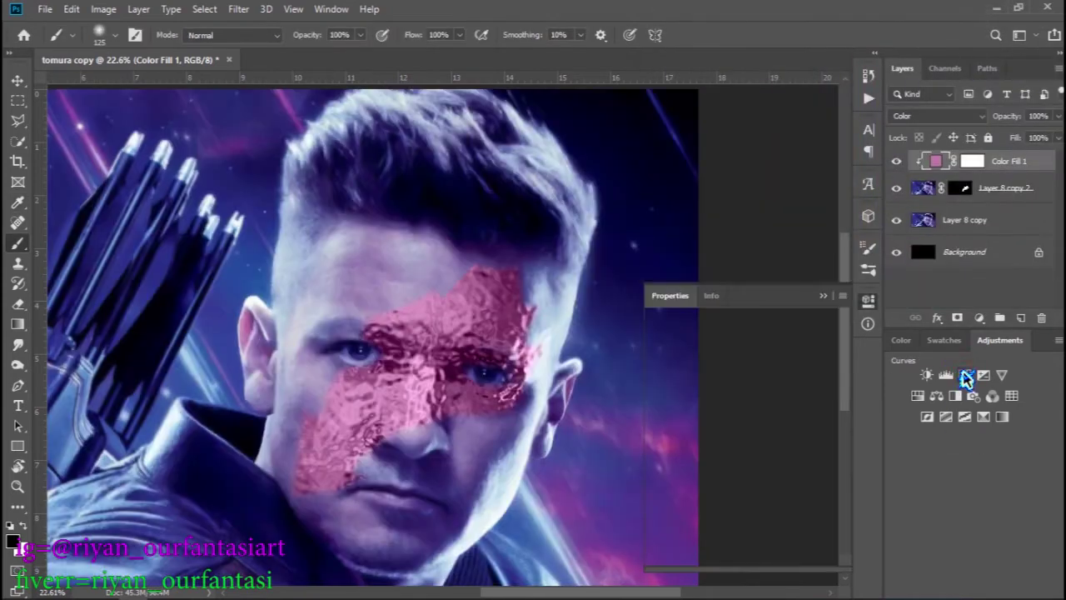
{"action": "left_click", "coordinate": [964, 375]}
{"action": "left_click_drag", "start_coordinate": [686, 526], "coordinate": [716, 533]}
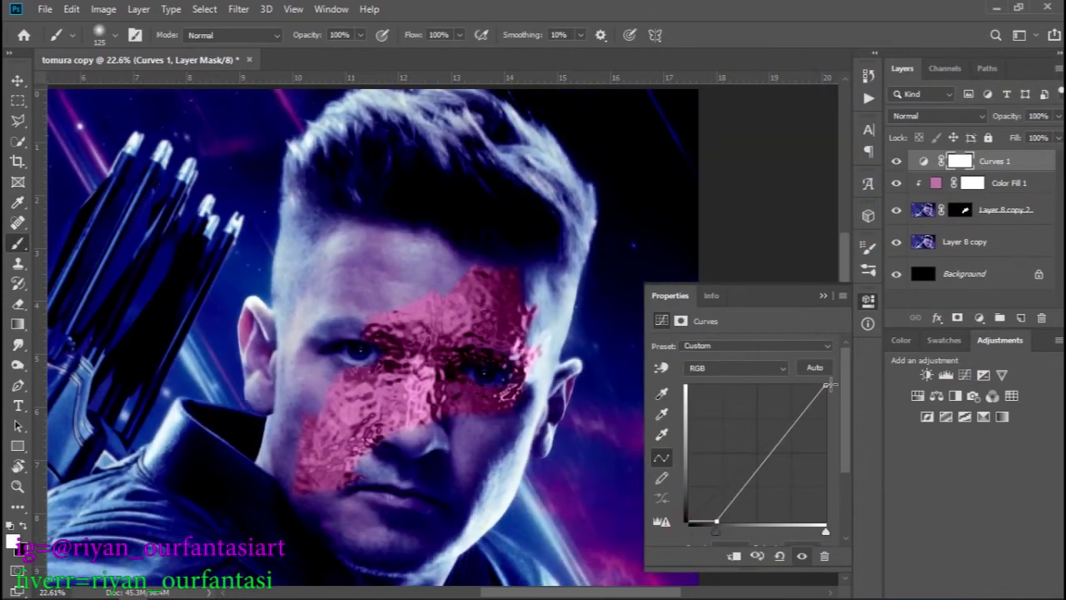
{"action": "left_click_drag", "start_coordinate": [825, 386], "coordinate": [824, 414]}
{"action": "left_click_drag", "start_coordinate": [779, 459], "coordinate": [779, 475]}
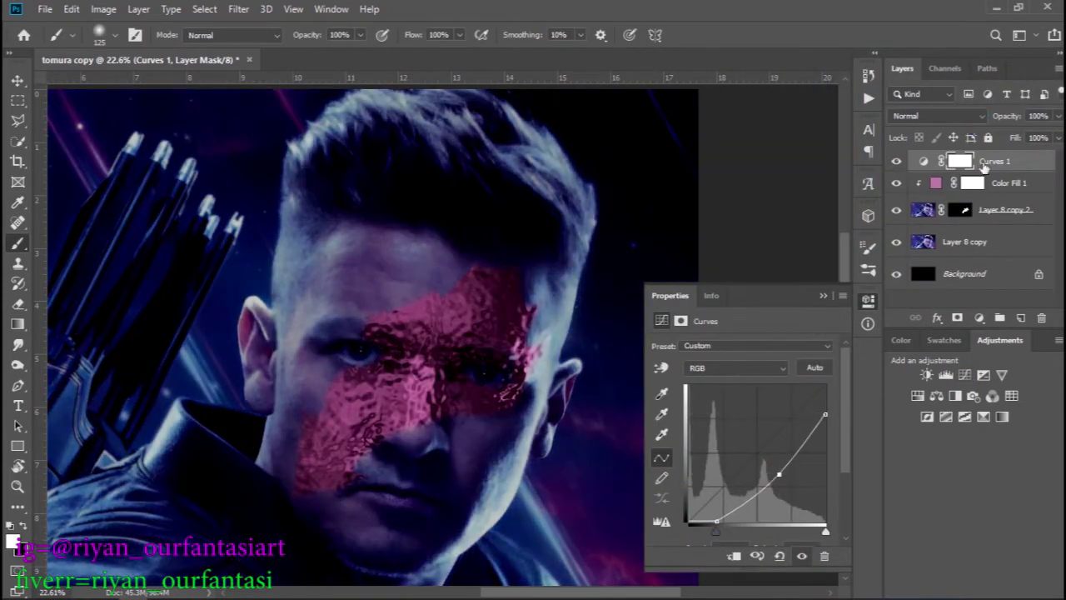
{"action": "right_click", "coordinate": [986, 167]}
{"action": "left_click", "coordinate": [865, 301]}
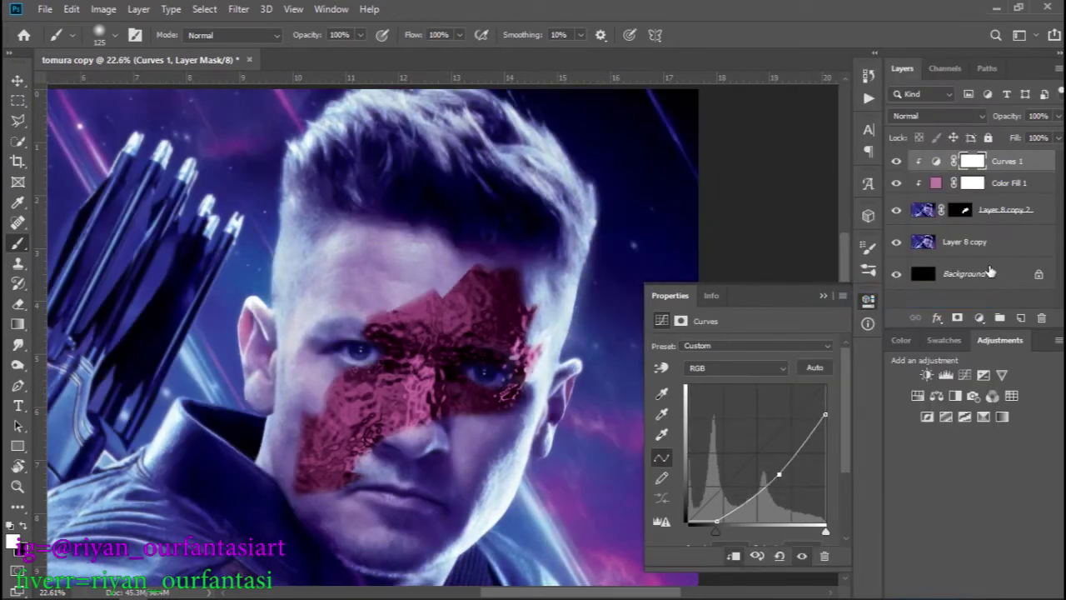
- Paint black on the Color Fill 1 mask to hide the pink near the right eye
{"action": "left_click", "coordinate": [946, 183]}
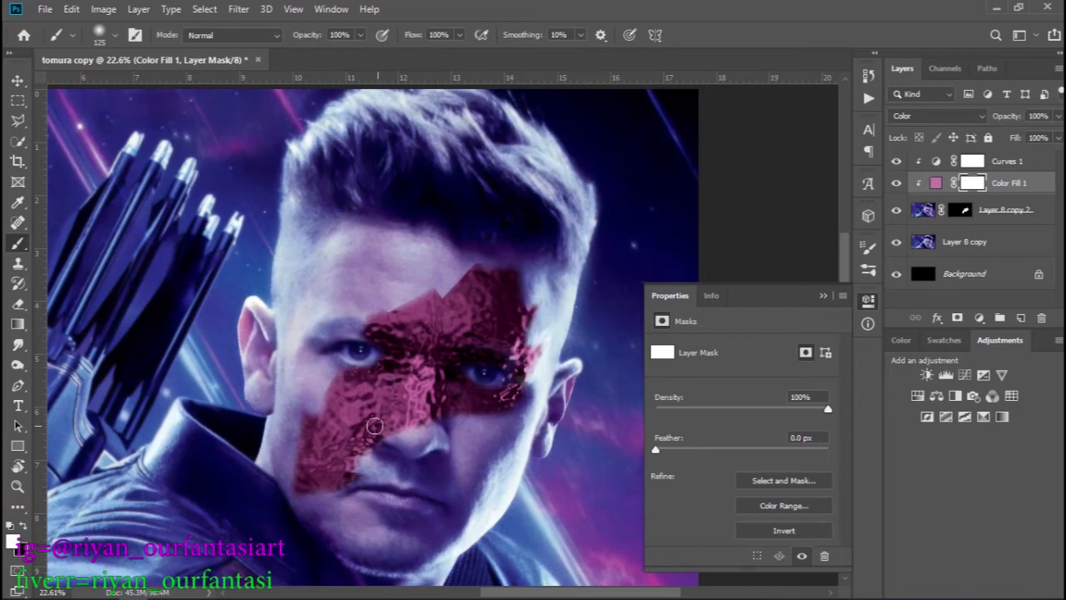
{"action": "key", "text": "x"}
{"action": "left_click_drag", "start_coordinate": [394, 352], "coordinate": [386, 354]}
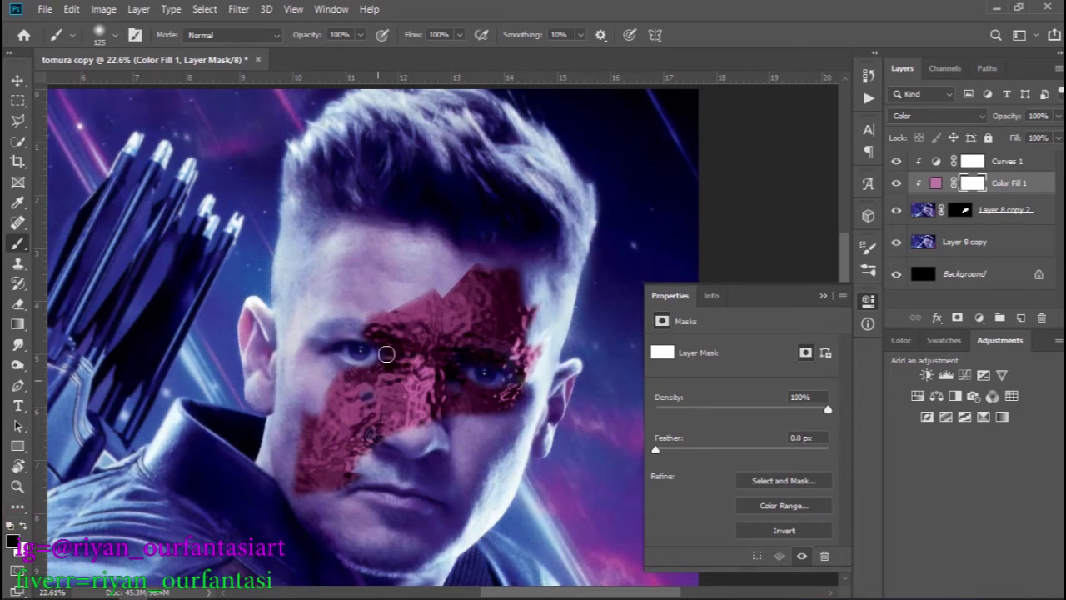
{"action": "left_click_drag", "start_coordinate": [511, 340], "coordinate": [454, 338]}
- Recolour Color Fill 1 to a muted mauve sampled from the ear
{"action": "double_click", "coordinate": [936, 182]}
{"action": "left_click", "coordinate": [750, 54]}
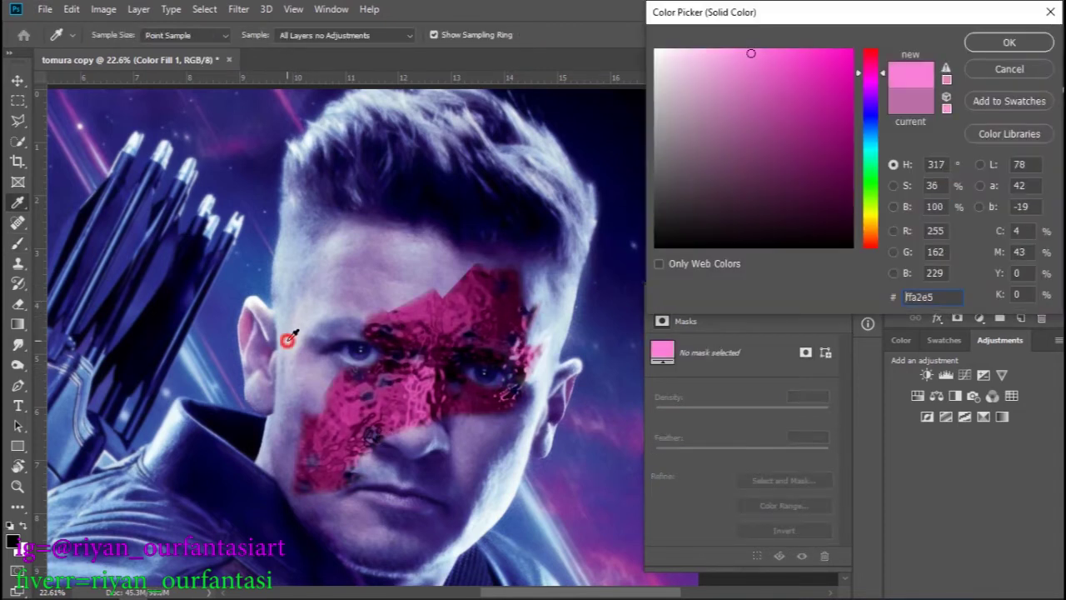
{"action": "left_click_drag", "start_coordinate": [290, 334], "coordinate": [247, 335]}
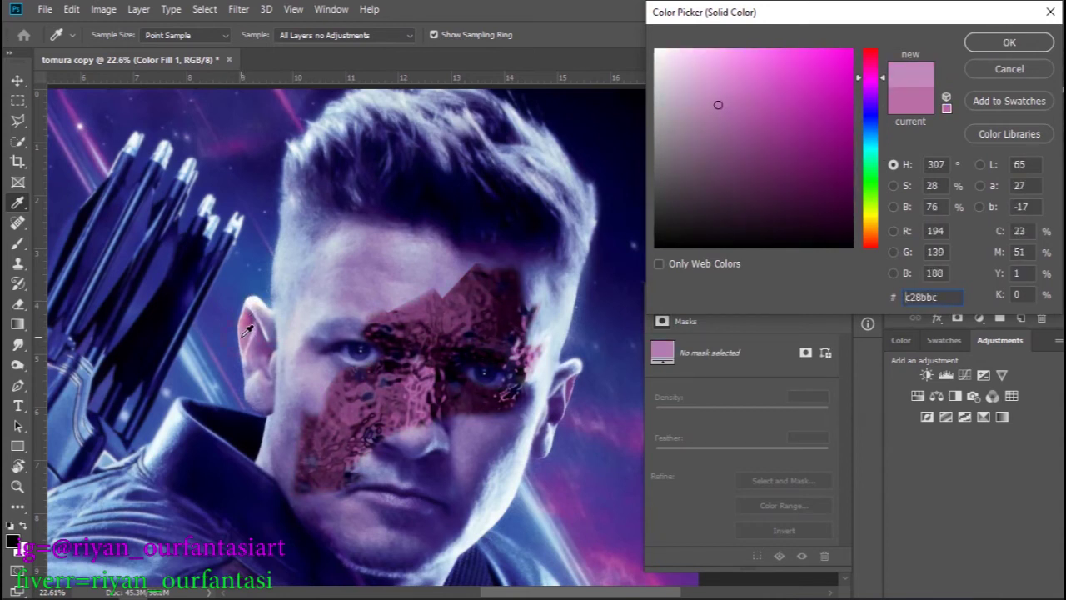
{"action": "left_click", "coordinate": [1003, 42]}
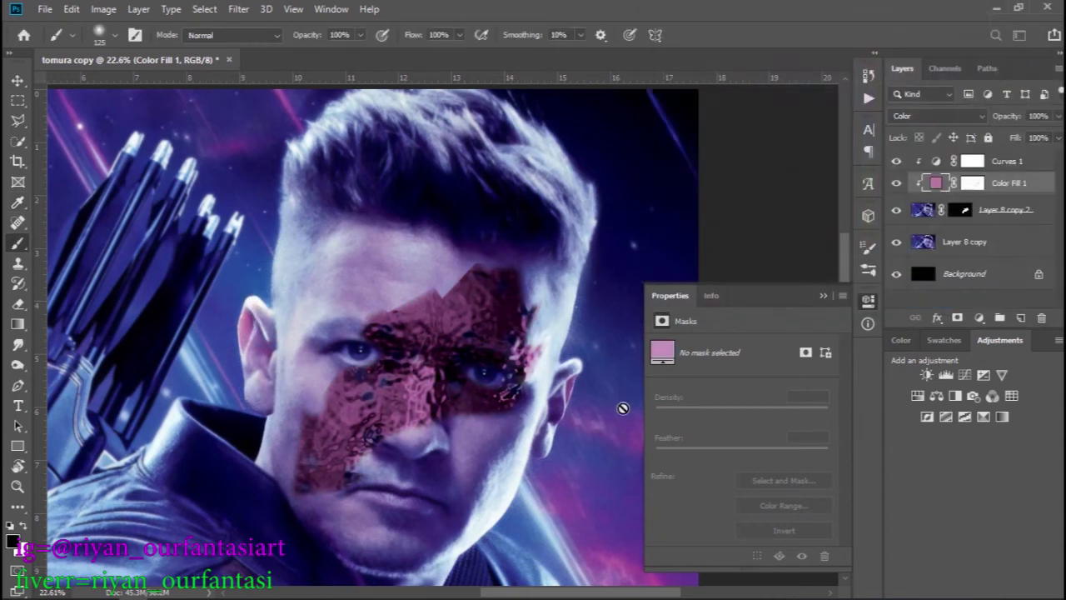
{"action": "left_click", "coordinate": [971, 182]}
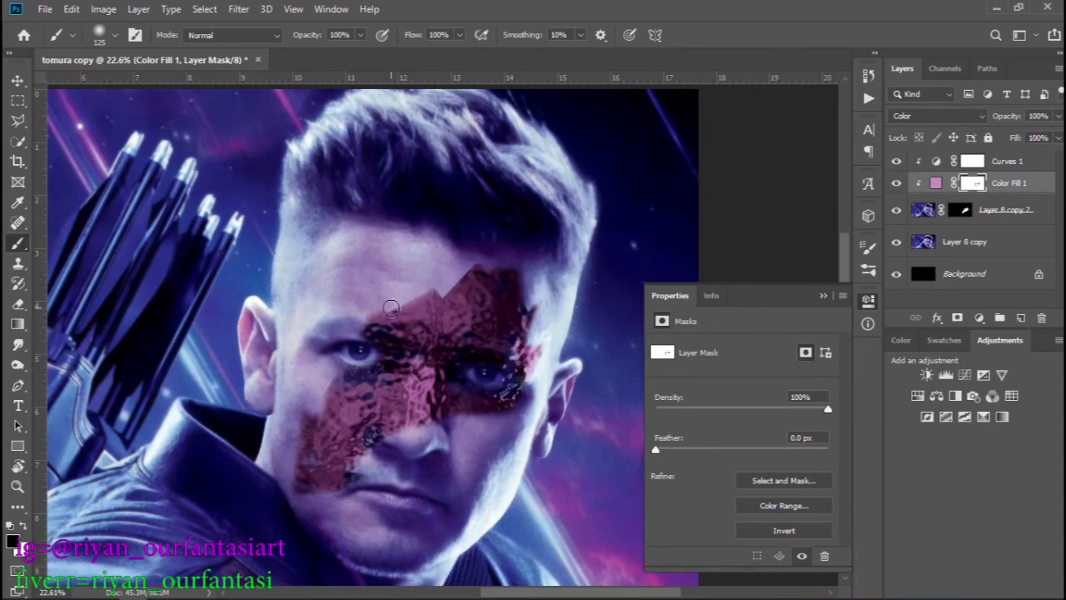
- Trim the Layer 8 copy 2 mask above the eyebrow and duplicate Layer 8 copy to the top
{"action": "left_click", "coordinate": [958, 210]}
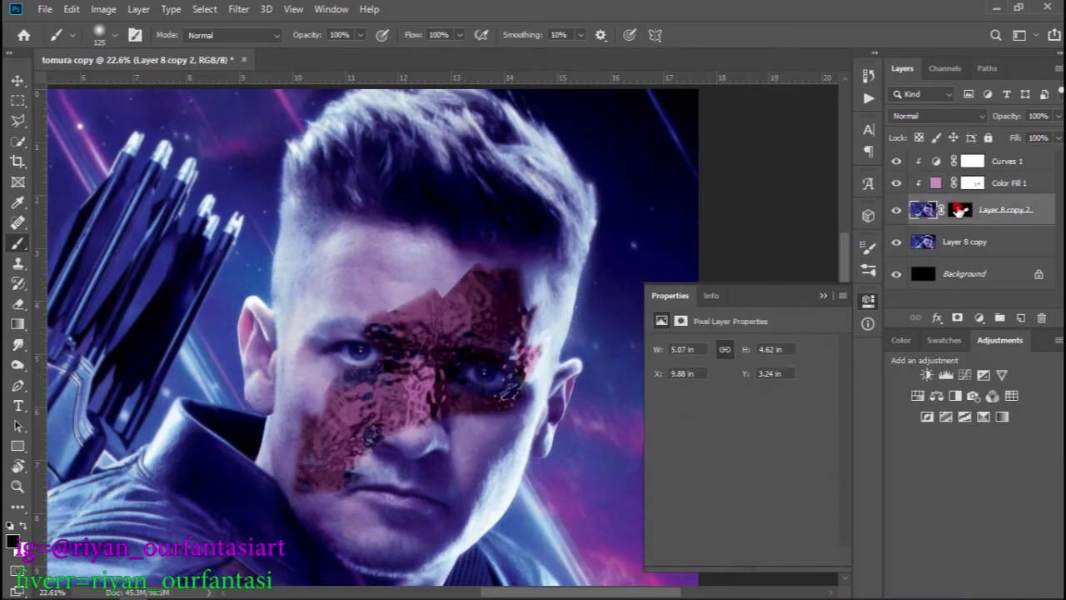
{"action": "left_click_drag", "start_coordinate": [370, 317], "coordinate": [452, 276]}
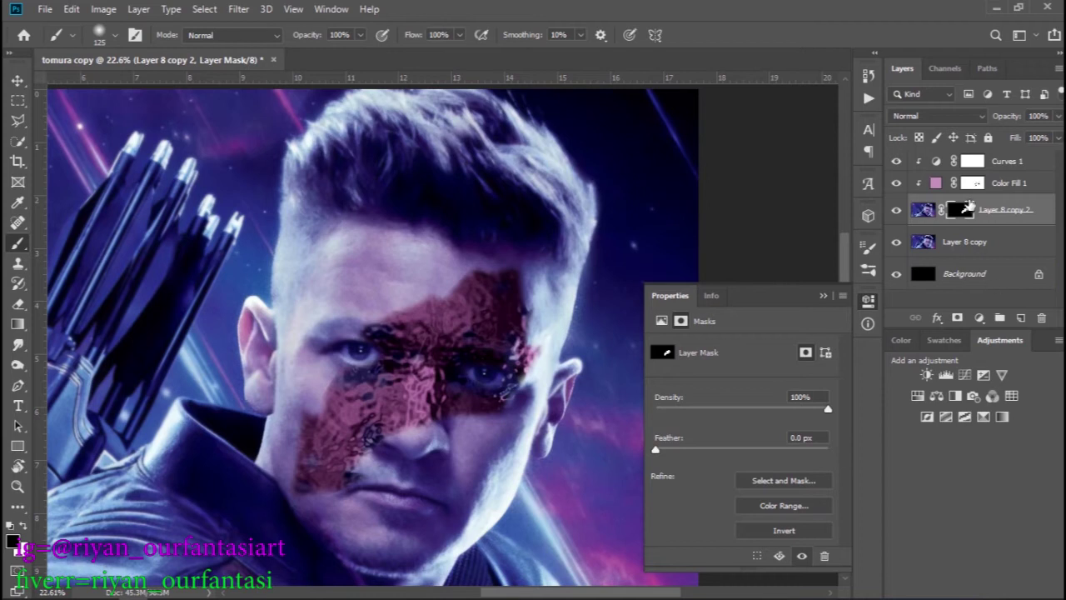
{"action": "left_click", "coordinate": [931, 248]}
{"action": "key", "text": "ctrl+j"}
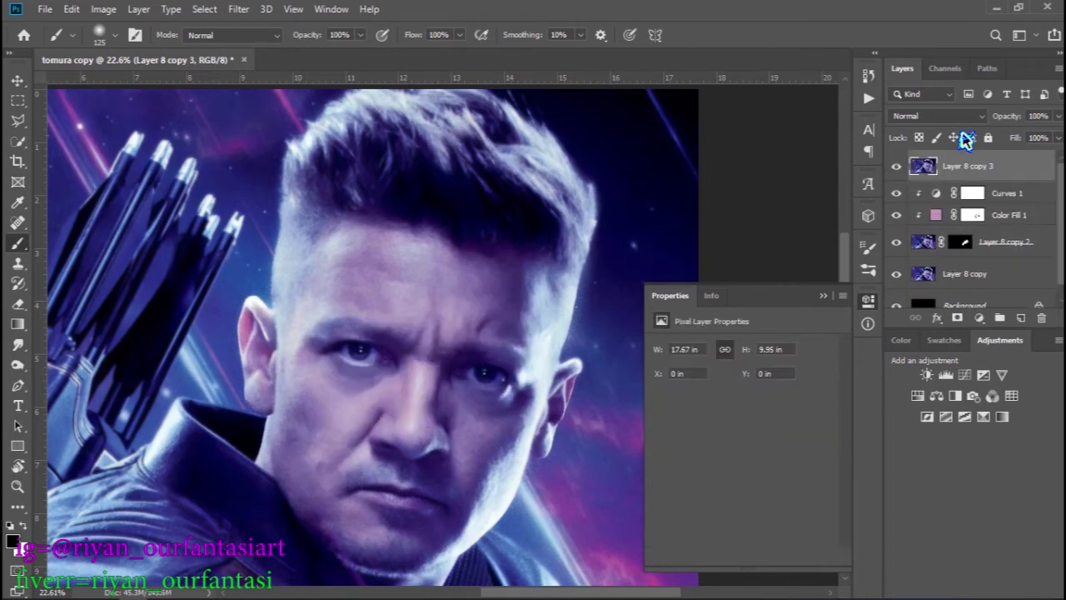
- Set Layer 8 copy 3 to Pin Light blend mode
{"action": "left_click", "coordinate": [965, 115]}
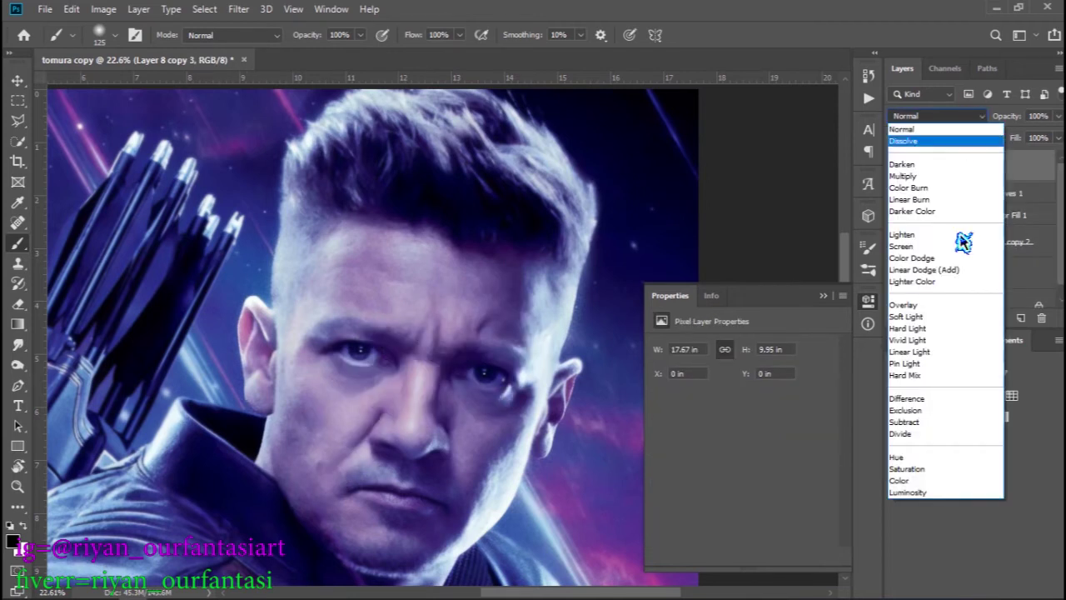
{"action": "left_click", "coordinate": [905, 363]}
{"action": "left_click", "coordinate": [868, 299]}
{"action": "scroll", "coordinate": [541, 399], "scroll_direction": "up", "scroll_amount": 5}
{"action": "scroll", "coordinate": [483, 383], "scroll_direction": "down", "scroll_amount": 5}
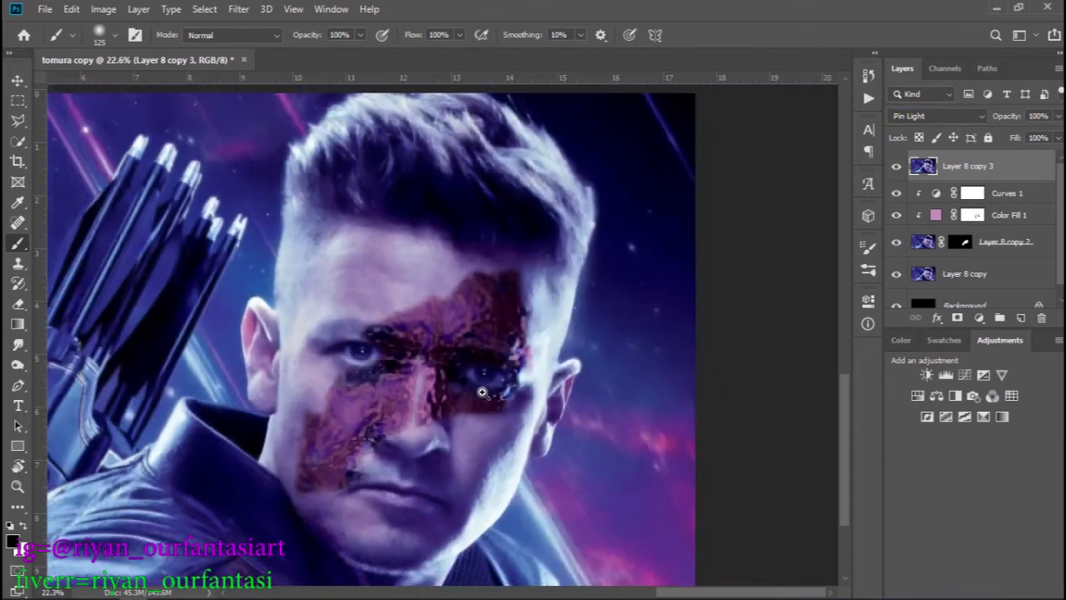
- Retune the Curves 1 midtone point and load the patch mask as a selection
{"action": "left_click", "coordinate": [937, 193]}
{"action": "mouse_move", "coordinate": [774, 471]}
{"action": "left_mouse_down"}
{"action": "mouse_move", "coordinate": [773, 452]}
{"action": "mouse_move", "coordinate": [776, 478]}
{"action": "left_mouse_up"}
{"action": "left_click", "coordinate": [868, 299]}
{"action": "scroll", "coordinate": [462, 410], "scroll_direction": "down", "scroll_amount": 1}
{"action": "scroll", "coordinate": [463, 410], "scroll_direction": "up", "scroll_amount": 1}
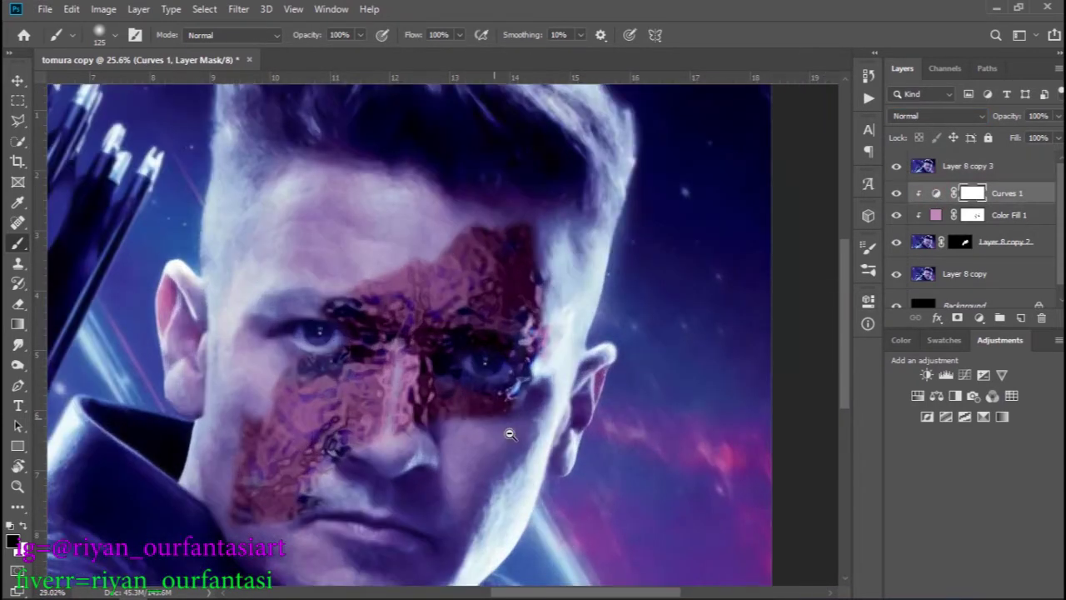
{"action": "scroll", "coordinate": [462, 409], "scroll_direction": "up", "scroll_amount": 1}
{"action": "left_click", "coordinate": [964, 242], "text": "ctrl"}
{"action": "left_click", "coordinate": [194, 10]}
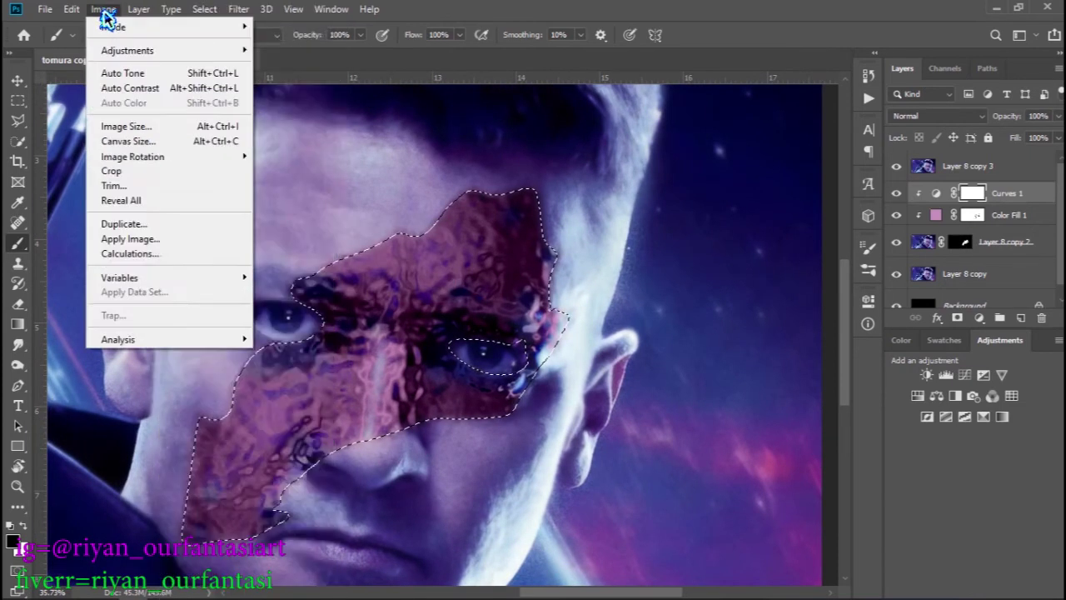
- Stroke the jagged selection outline on a new Layer 1
{"action": "left_click", "coordinate": [173, 271]}
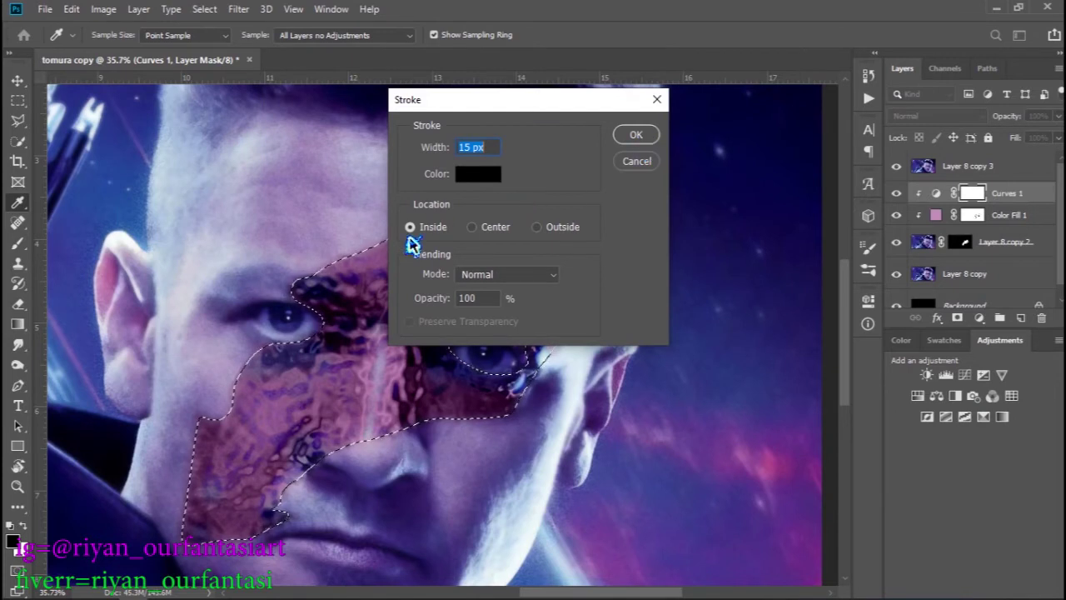
{"action": "left_click", "coordinate": [635, 134]}
{"action": "key", "text": "b"}
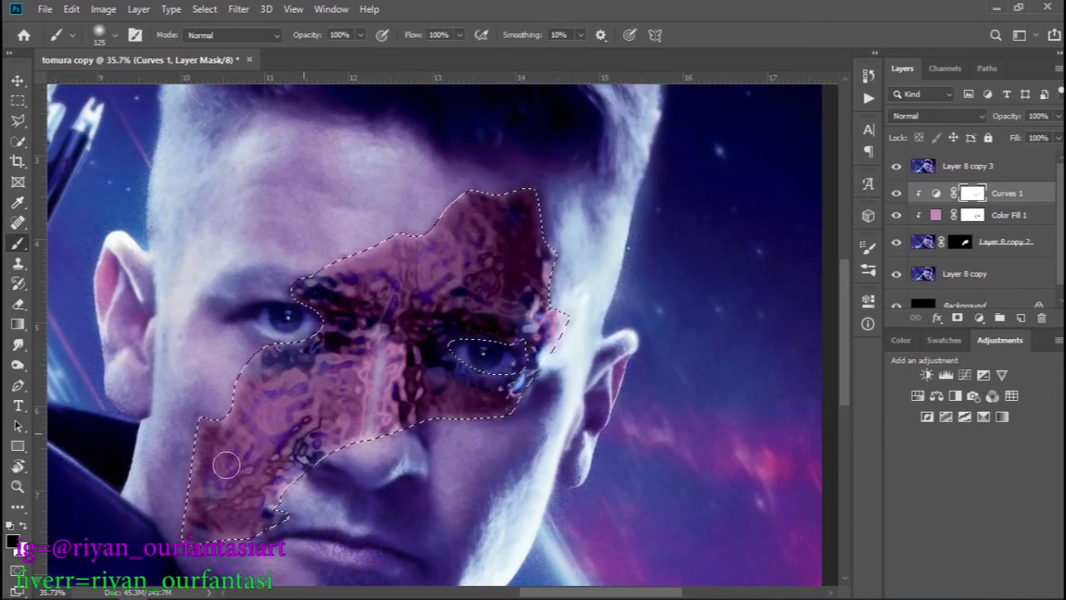
{"action": "left_click", "coordinate": [1020, 318]}
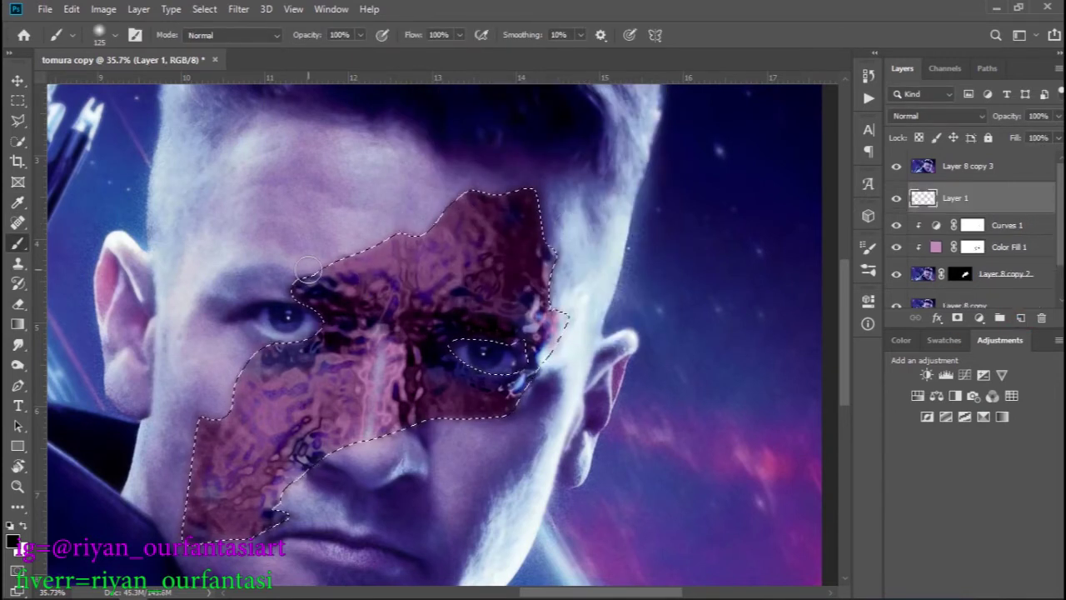
{"action": "left_click", "coordinate": [110, 10]}
{"action": "mouse_move", "coordinate": [72, 9]}
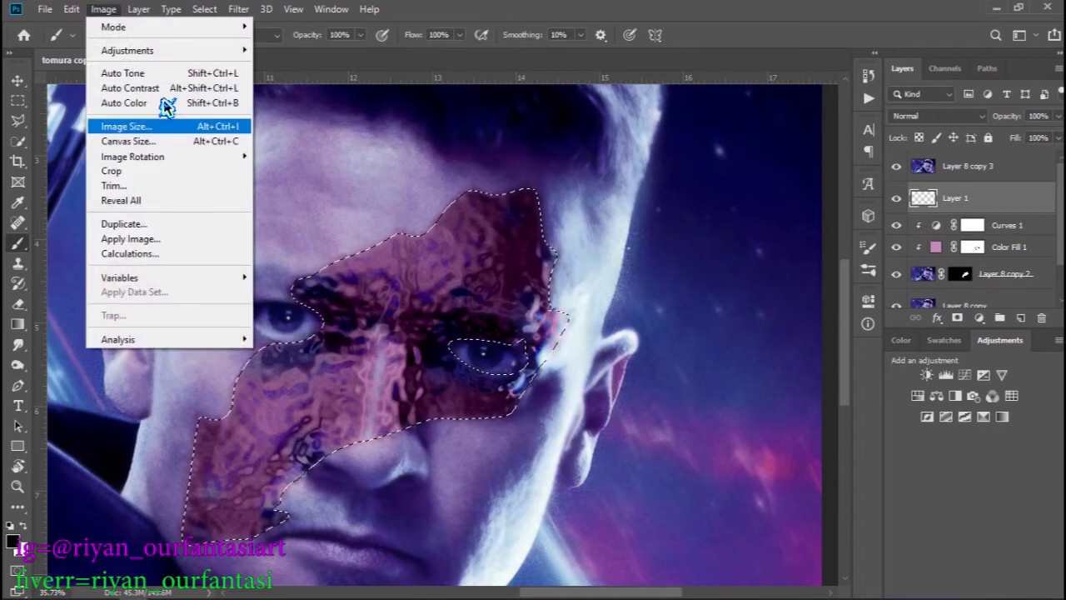
{"action": "left_click", "coordinate": [158, 266]}
{"action": "left_click", "coordinate": [635, 134]}
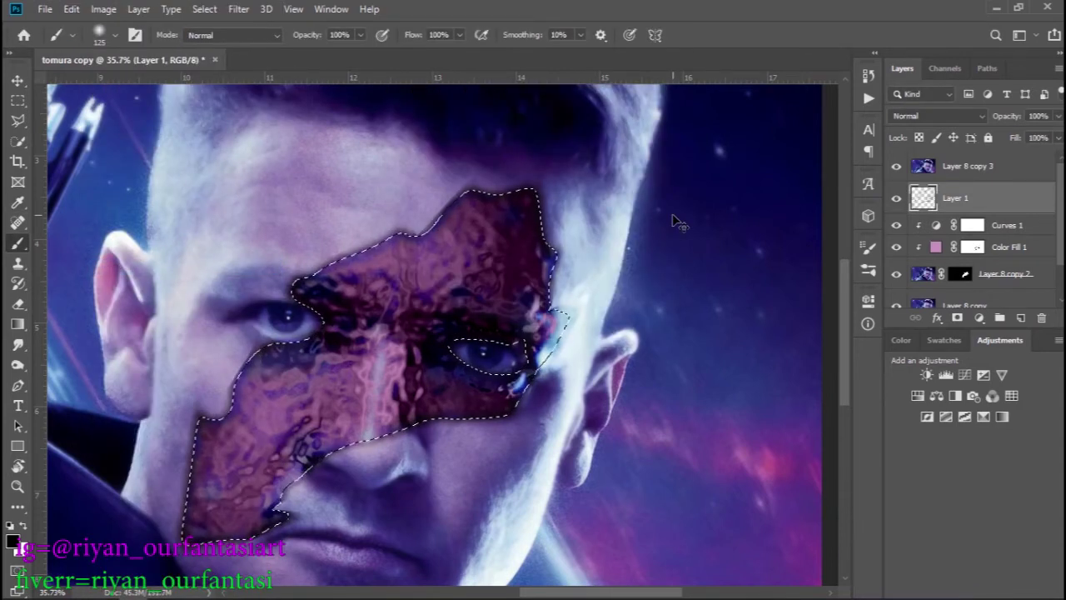
{"action": "left_click", "coordinate": [72, 9]}
{"action": "left_click", "coordinate": [179, 268]}
{"action": "left_click", "coordinate": [633, 135]}
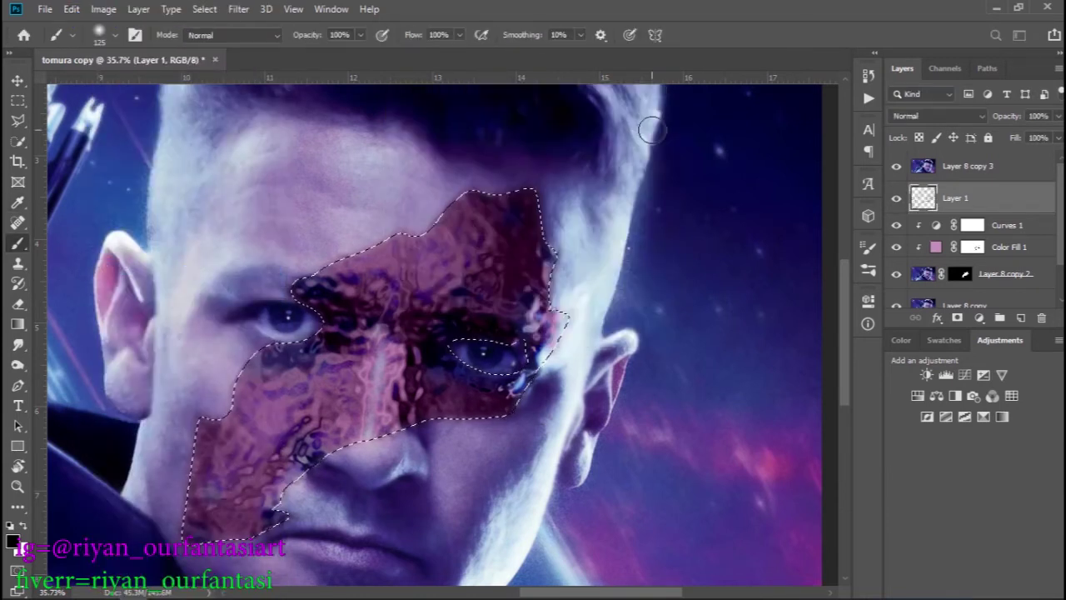
- Set Layer 1 to Soft Light at about 58% opacity, deselect, and duplicate Color Fill 1
{"action": "left_click", "coordinate": [934, 116]}
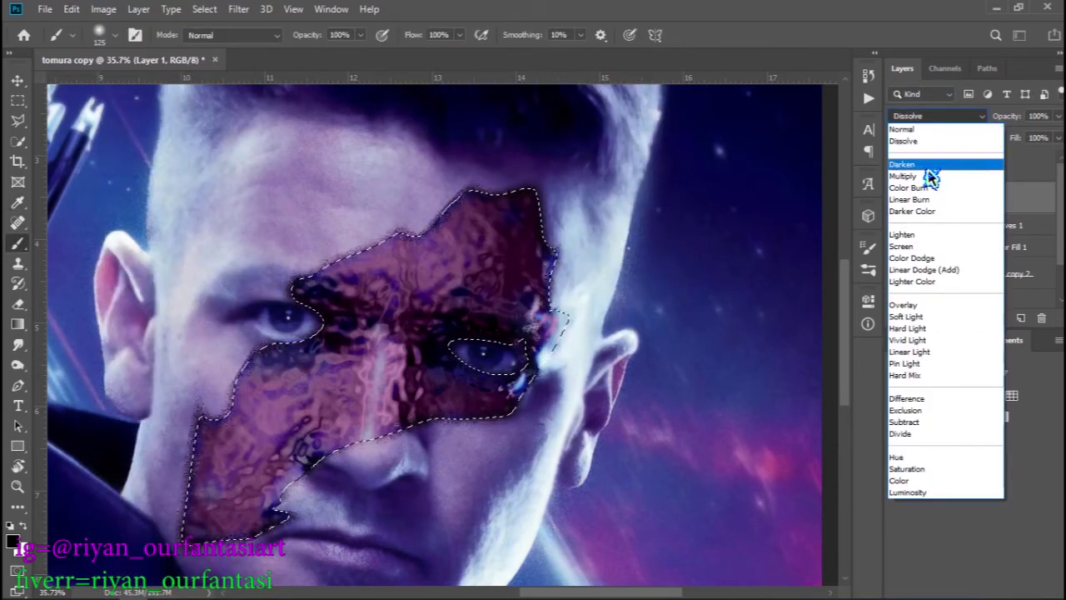
{"action": "left_click", "coordinate": [932, 325]}
{"action": "key", "text": "ctrl+d"}
{"action": "scroll", "coordinate": [392, 362], "scroll_direction": "down", "scroll_amount": 2}
{"action": "scroll", "coordinate": [423, 371], "scroll_direction": "up", "scroll_amount": 2}
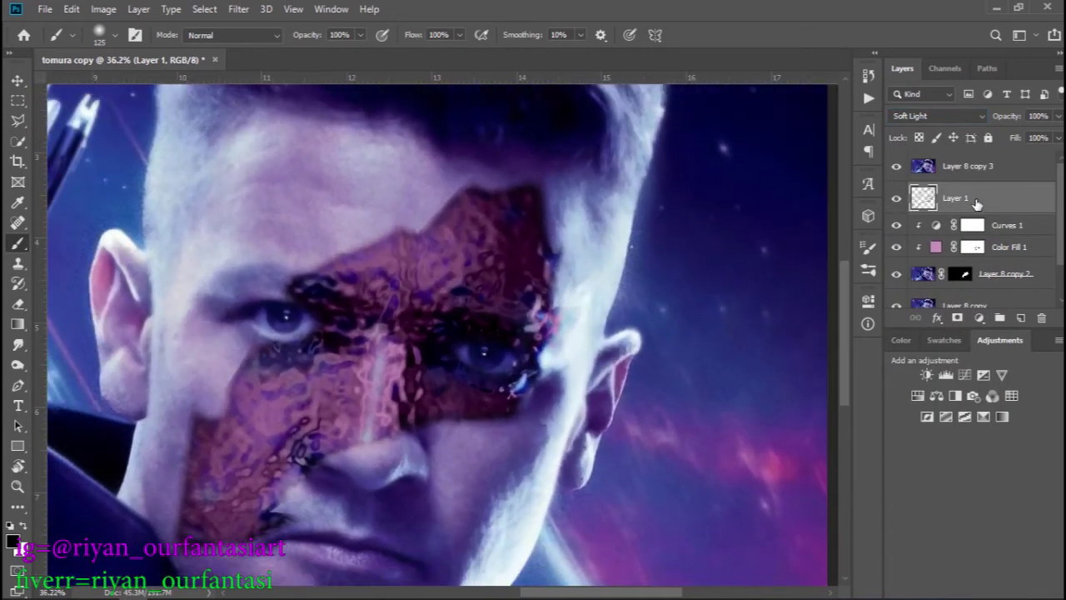
{"action": "left_click_drag", "start_coordinate": [1060, 117], "coordinate": [1027, 141]}
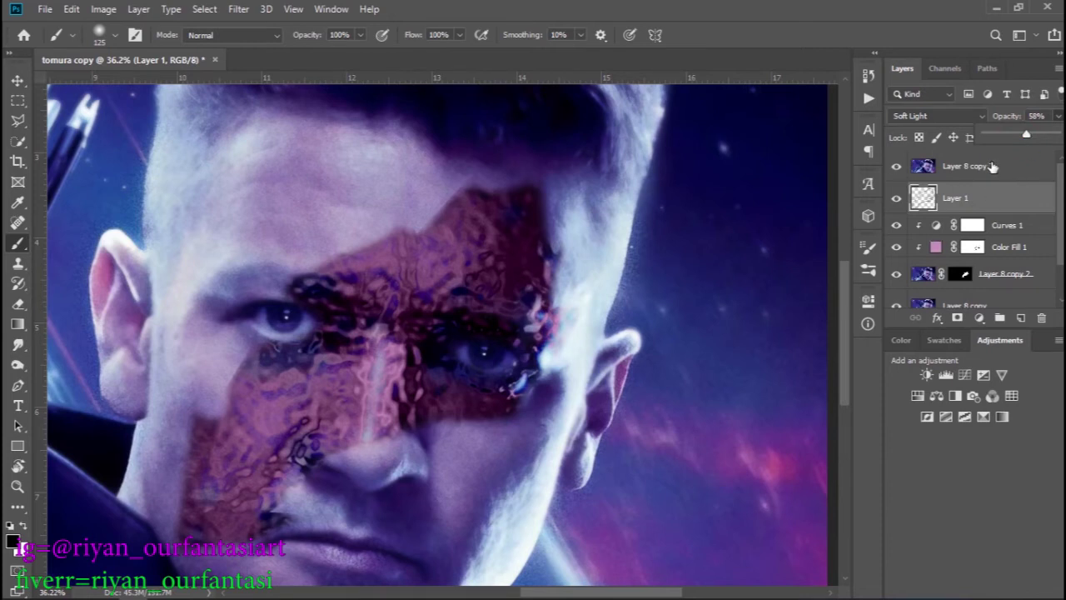
{"action": "left_click", "coordinate": [895, 198]}
{"action": "left_click", "coordinate": [896, 197]}
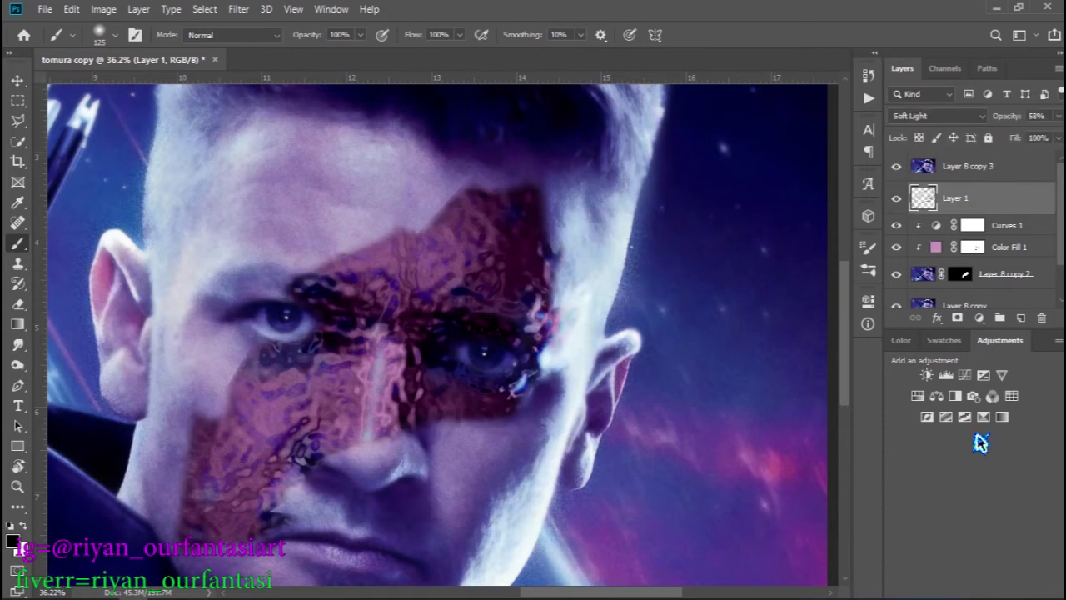
{"action": "left_click", "coordinate": [1020, 253]}
{"action": "left_click_drag", "start_coordinate": [1022, 244], "coordinate": [1019, 316]}
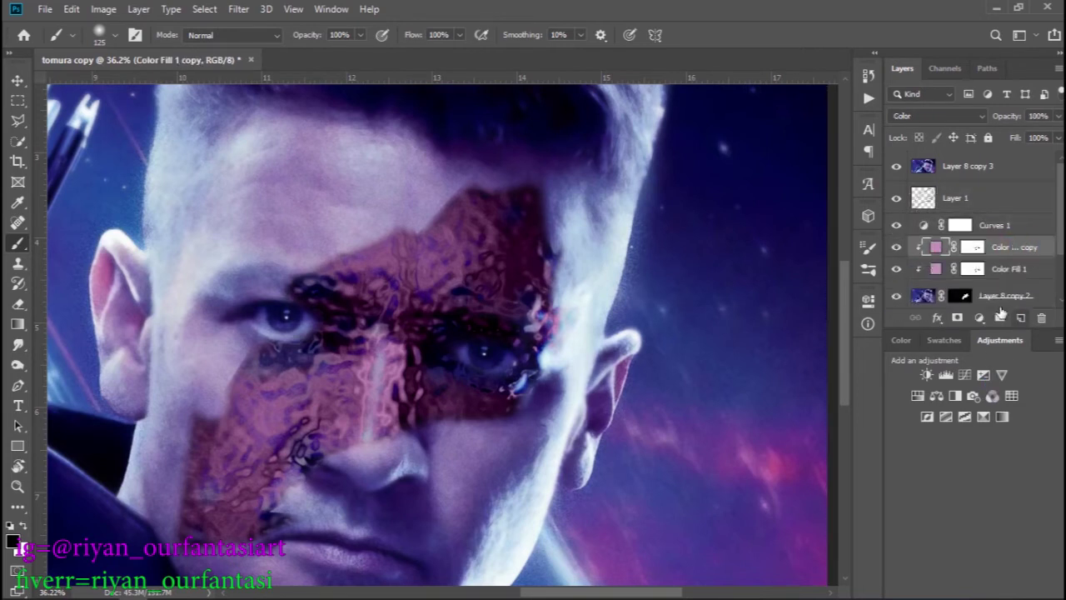
- Clip Curves 1, Layer 1 and Layer 8 copy 3 to the layers beneath
{"action": "right_click", "coordinate": [922, 225]}
{"action": "right_click", "coordinate": [1037, 225]}
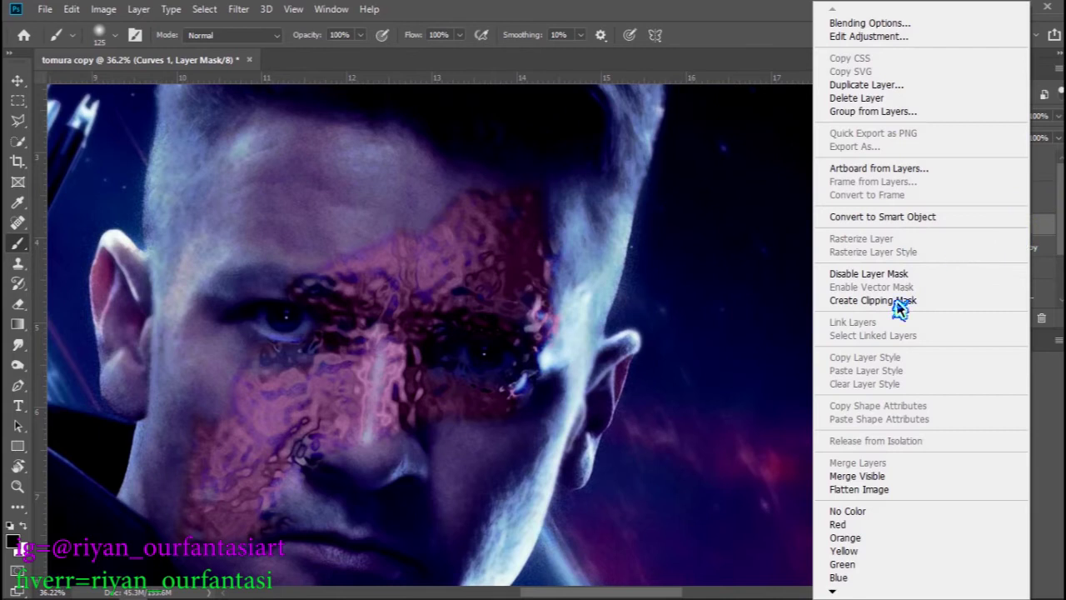
{"action": "left_click", "coordinate": [899, 308]}
{"action": "right_click", "coordinate": [1016, 216]}
{"action": "left_click", "coordinate": [963, 297]}
{"action": "right_click", "coordinate": [1004, 191]}
{"action": "left_click", "coordinate": [943, 300]}
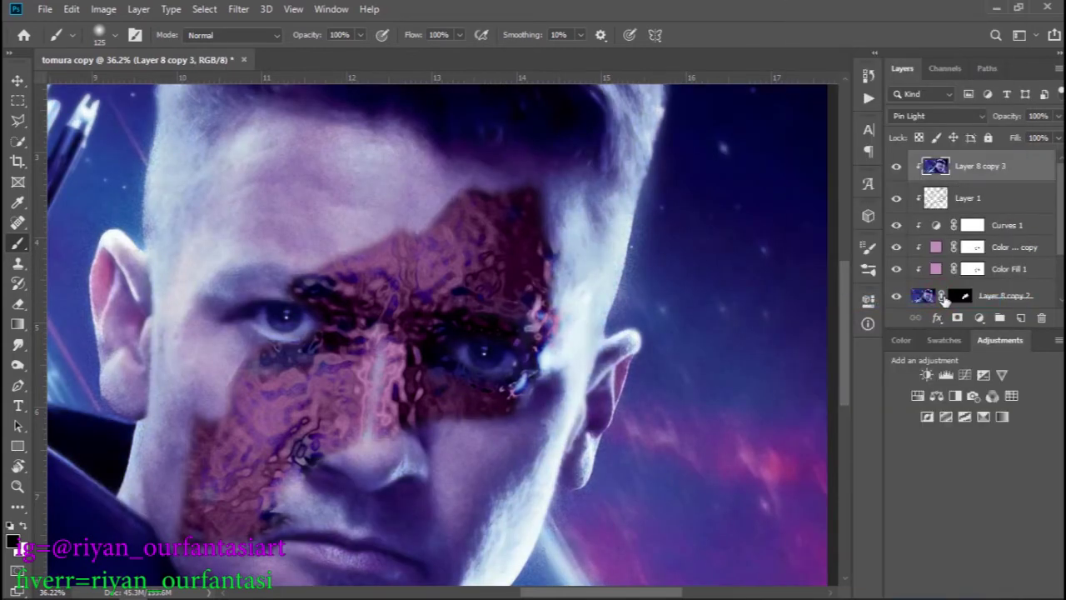
- Recolour Color Fill 1 copy to dark purple #390057
{"action": "left_click", "coordinate": [1023, 247]}
{"action": "double_click", "coordinate": [936, 246]}
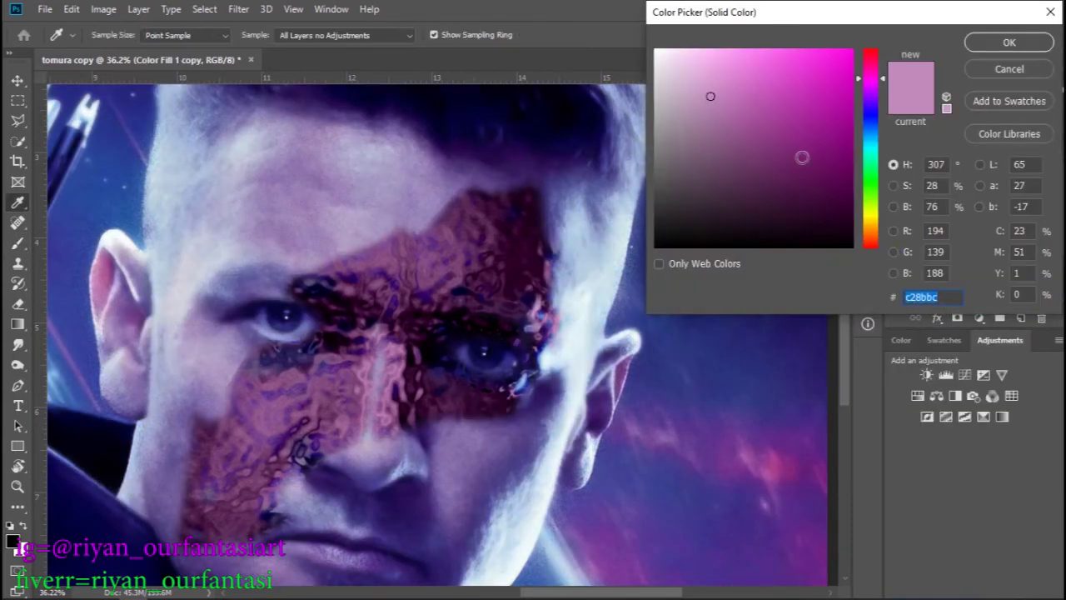
{"action": "left_click_drag", "start_coordinate": [802, 157], "coordinate": [852, 180]}
{"action": "left_click_drag", "start_coordinate": [883, 79], "coordinate": [883, 94]}
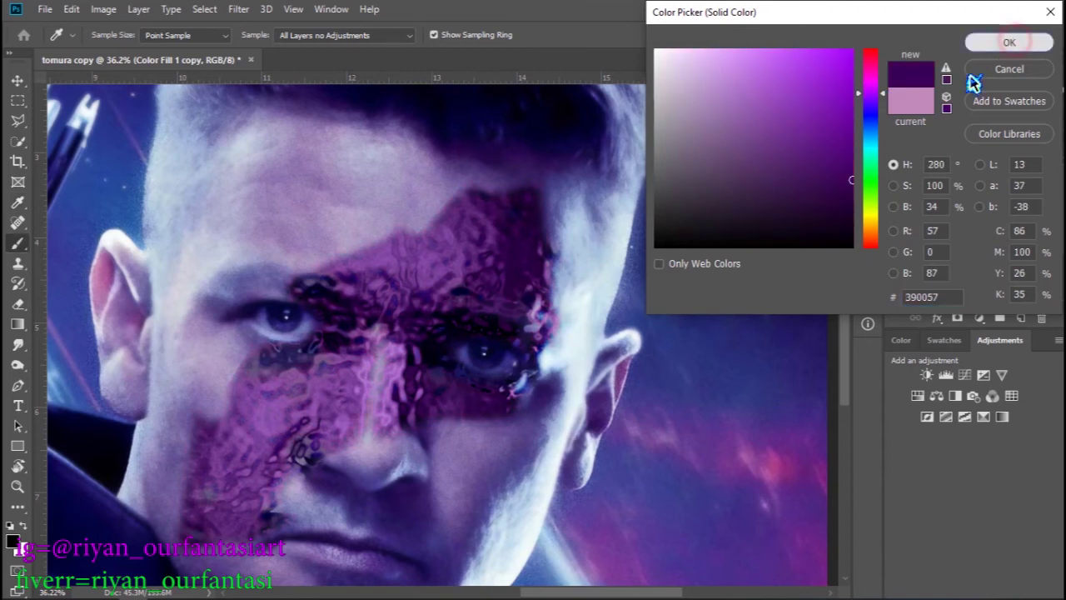
{"action": "left_click", "coordinate": [1009, 41]}
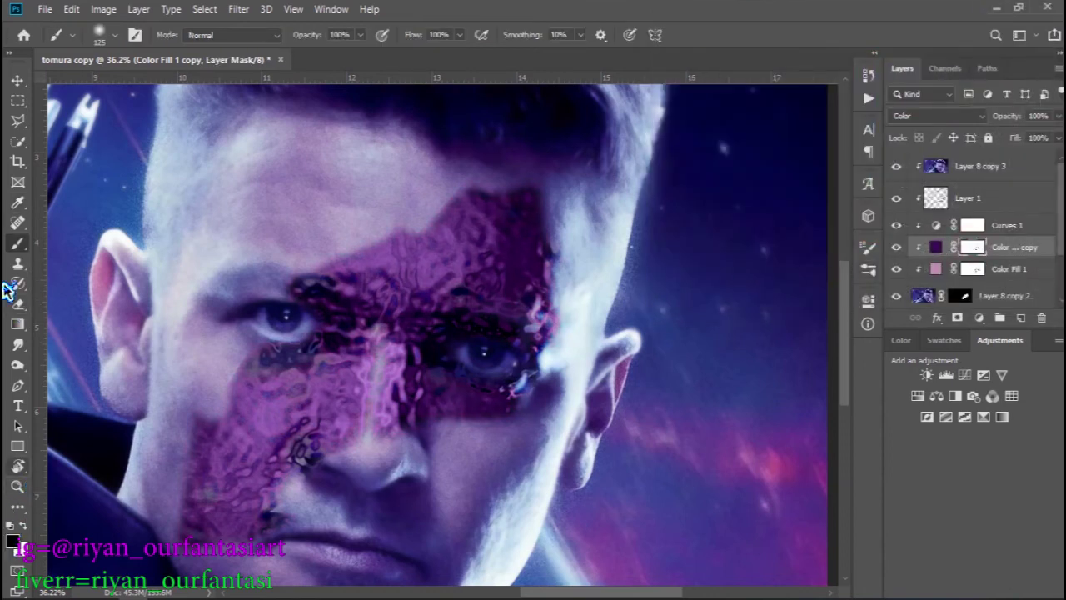
- Paint the fill copy's mask over the eyes and brow with a 199 px brush
{"action": "right_click", "coordinate": [391, 346]}
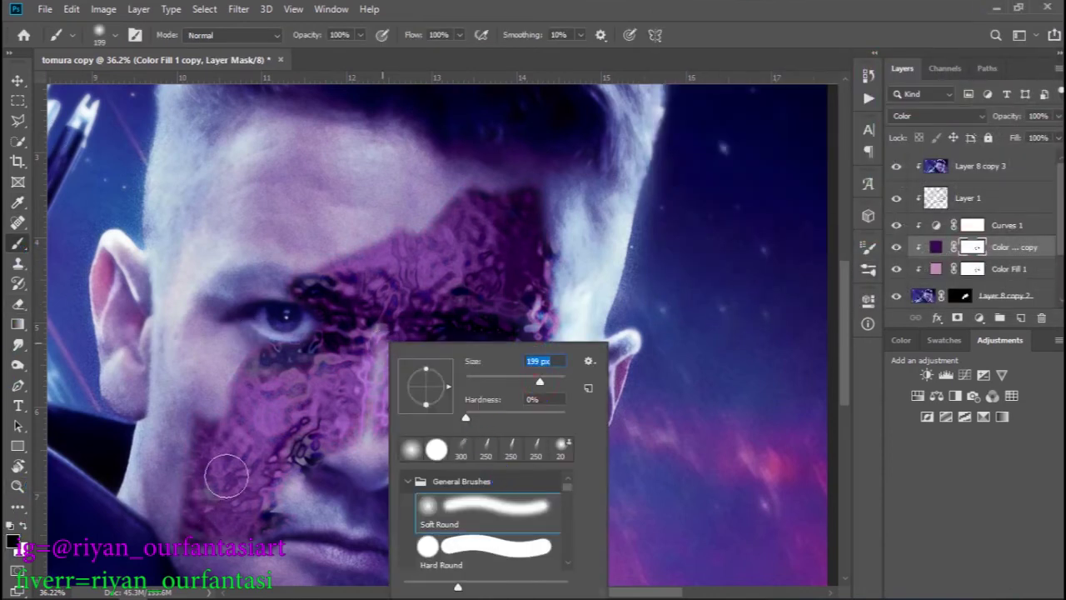
{"action": "key", "text": "Return"}
{"action": "mouse_move", "coordinate": [378, 314]}
{"action": "left_mouse_down"}
{"action": "mouse_move", "coordinate": [523, 293]}
{"action": "mouse_move", "coordinate": [368, 290]}
{"action": "mouse_move", "coordinate": [399, 395]}
{"action": "left_mouse_up"}
{"action": "left_click", "coordinate": [896, 225]}
{"action": "left_click", "coordinate": [896, 225]}
{"action": "double_click", "coordinate": [939, 227]}
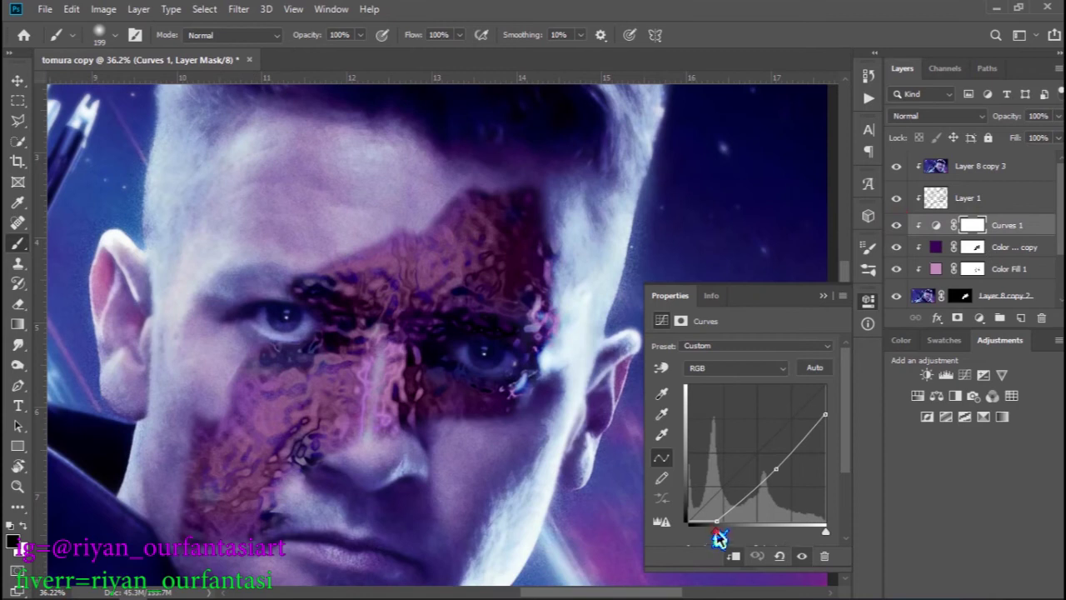
- Bow the Curves 1 RGB curve below the diagonal to retone the purple patch
{"action": "left_click_drag", "start_coordinate": [713, 525], "coordinate": [704, 538]}
{"action": "mouse_move", "coordinate": [828, 408]}
{"action": "left_mouse_down"}
{"action": "mouse_move", "coordinate": [781, 472]}
{"action": "mouse_move", "coordinate": [783, 445]}
{"action": "left_mouse_up"}
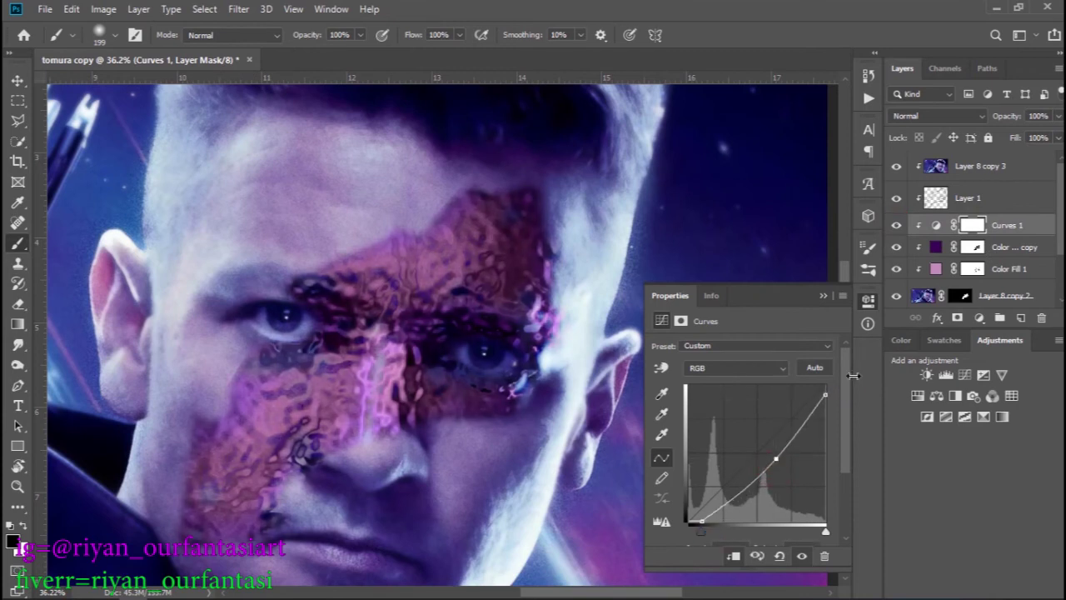
{"action": "left_click", "coordinate": [823, 296]}
- Scroll the Layers panel and select Layer 8 copy 2's layer mask
{"action": "scroll", "coordinate": [468, 412], "scroll_direction": "down", "scroll_amount": 3}
{"action": "scroll", "coordinate": [468, 412], "scroll_direction": "up", "scroll_amount": 2}
{"action": "scroll", "coordinate": [468, 412], "scroll_direction": "down", "scroll_amount": 1}
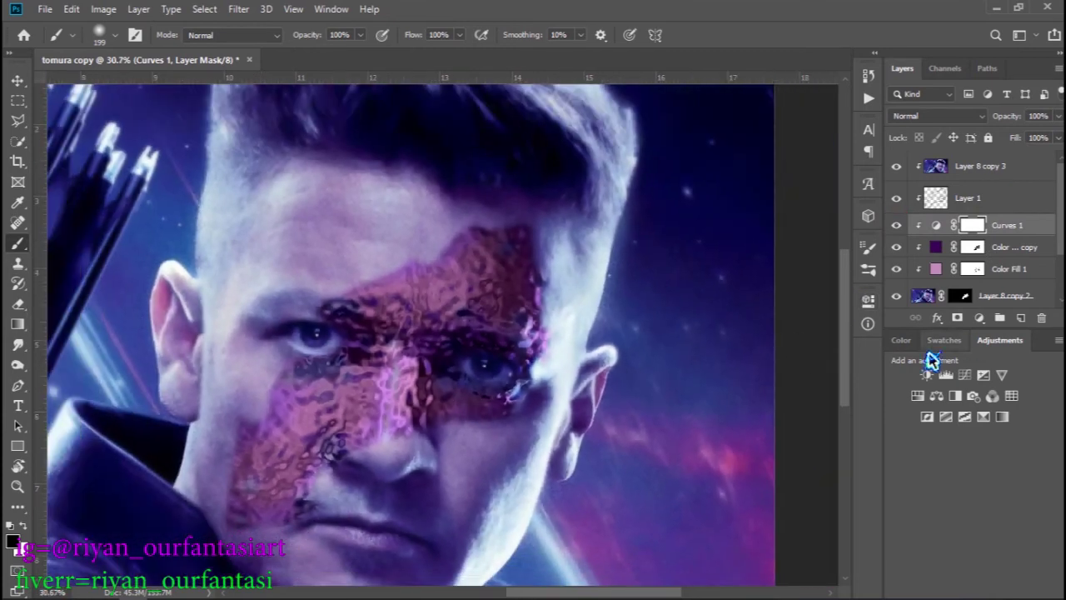
{"action": "scroll", "coordinate": [932, 216], "scroll_direction": "down", "scroll_amount": 2}
{"action": "scroll", "coordinate": [927, 190], "scroll_direction": "up", "scroll_amount": 2}
{"action": "scroll", "coordinate": [507, 418], "scroll_direction": "down", "scroll_amount": 1}
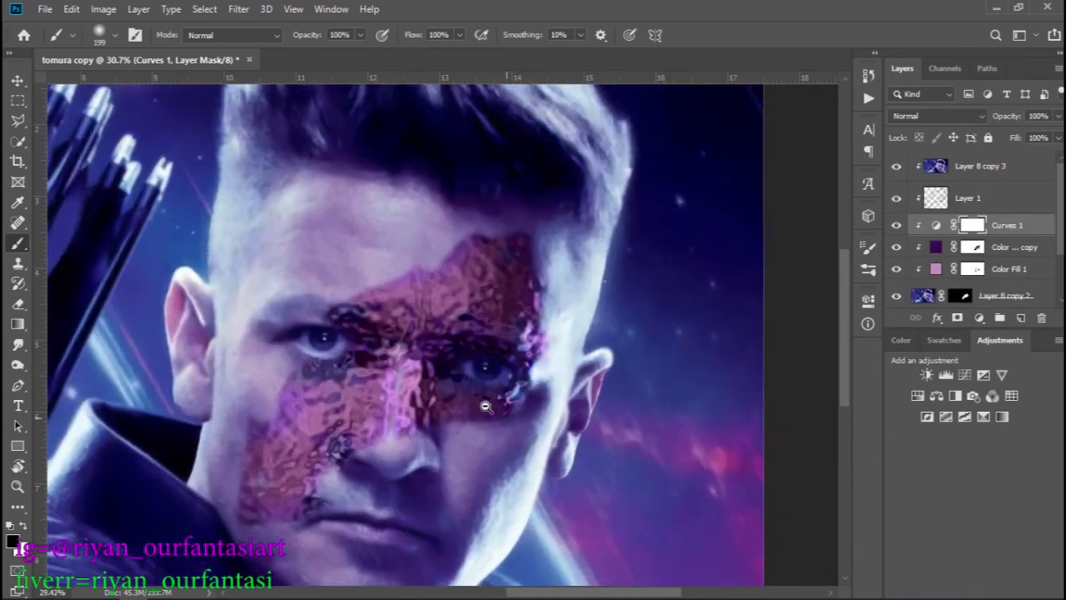
{"action": "scroll", "coordinate": [483, 405], "scroll_direction": "down", "scroll_amount": 1}
{"action": "scroll", "coordinate": [974, 268], "scroll_direction": "down", "scroll_amount": 1}
{"action": "left_click", "coordinate": [970, 263]}
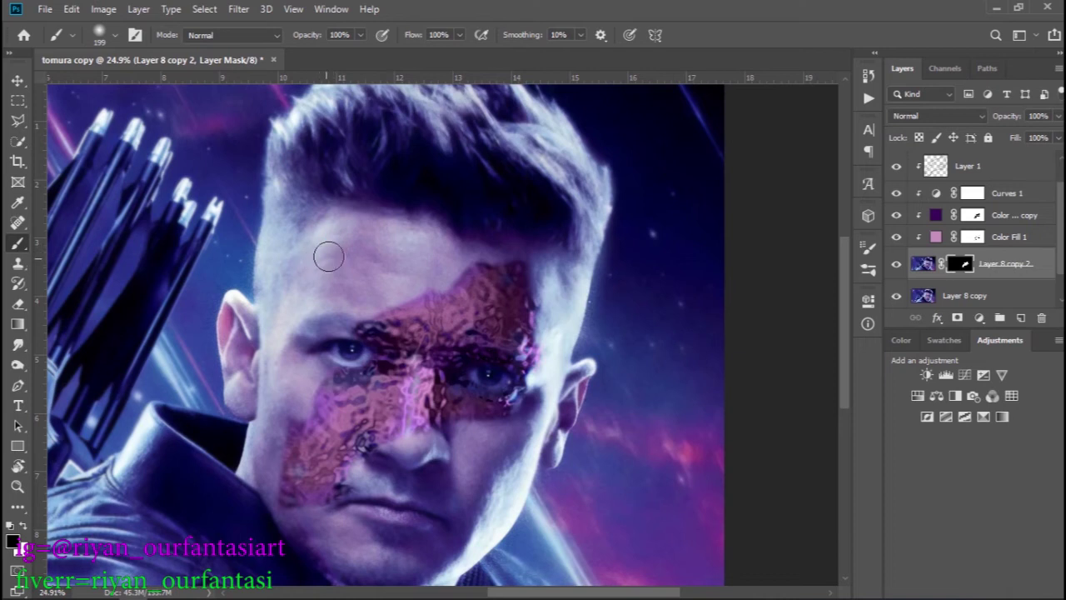
- Paint white on Layer 8 copy 2's mask to reveal texture above the left brow
{"action": "key", "text": "x"}
{"action": "left_click_drag", "start_coordinate": [317, 267], "coordinate": [341, 272]}
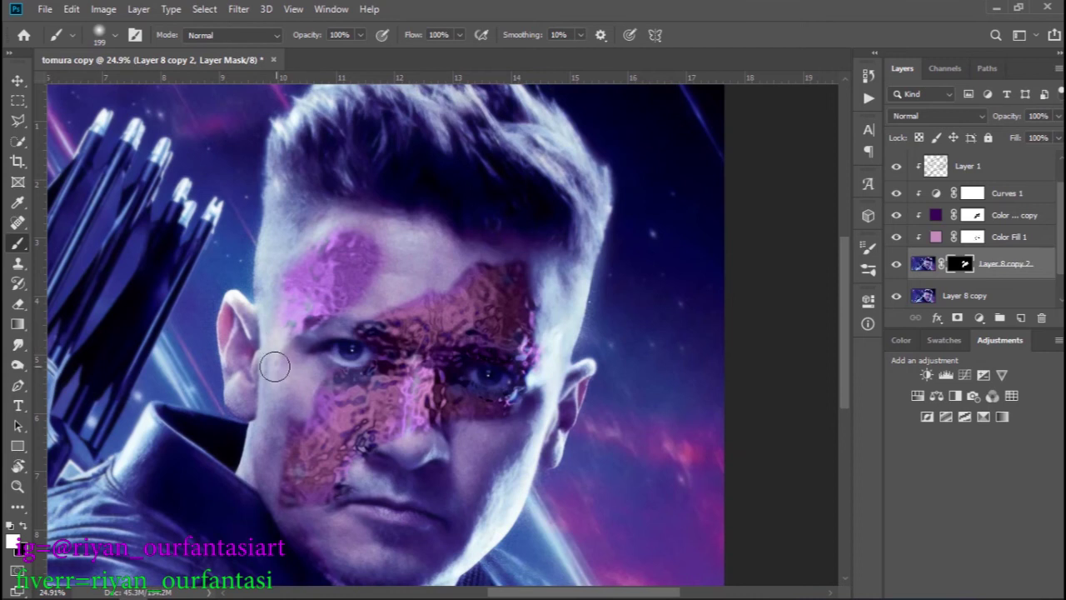
{"action": "left_click_drag", "start_coordinate": [331, 310], "coordinate": [344, 254]}
- Paint black on the Color Fill 1 copy mask to remove purple from the forehead
{"action": "left_click", "coordinate": [971, 215]}
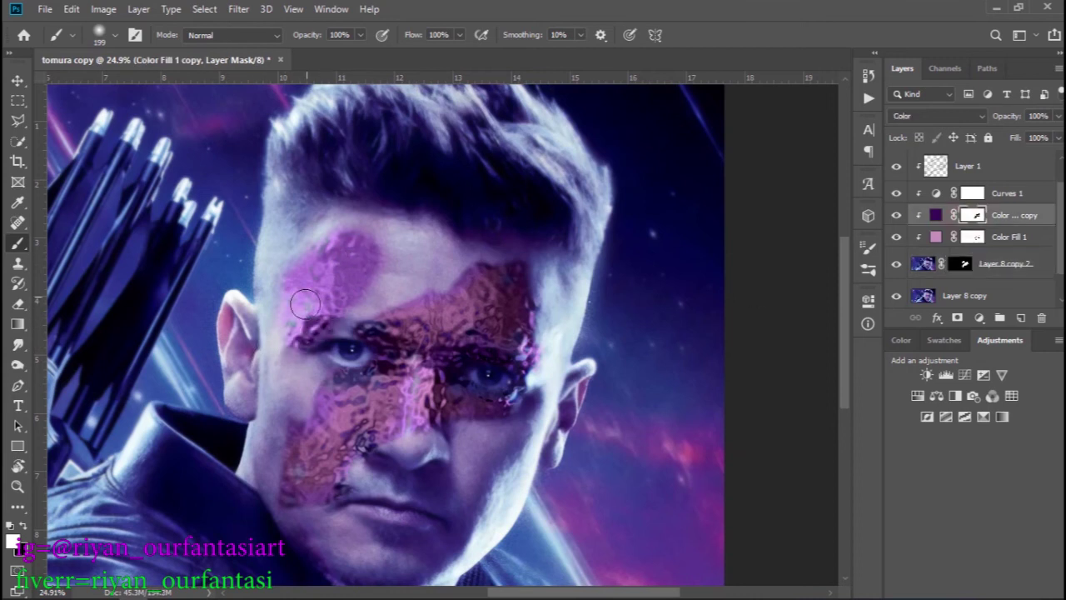
{"action": "key", "text": "x"}
{"action": "left_click_drag", "start_coordinate": [344, 269], "coordinate": [297, 314]}
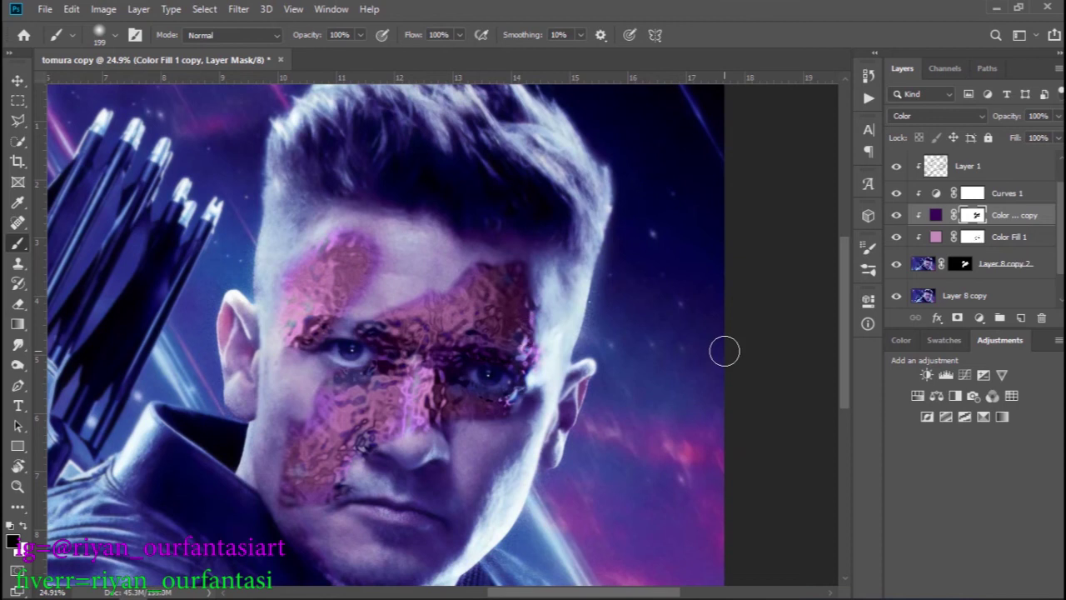
{"action": "left_click_drag", "start_coordinate": [350, 289], "coordinate": [352, 295]}
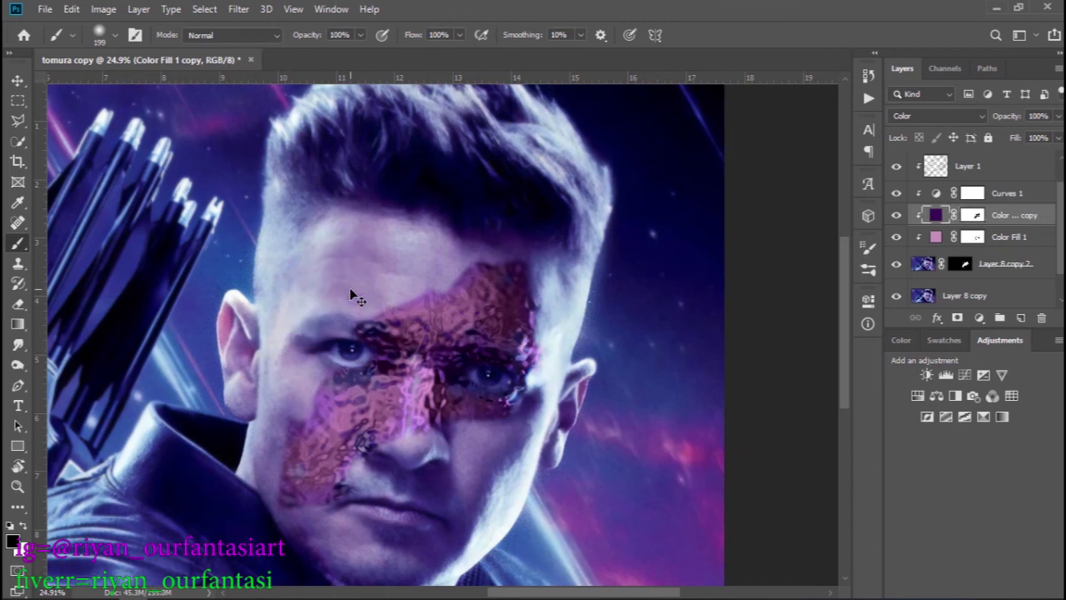
{"action": "key", "text": "ctrl+2"}
{"action": "scroll", "coordinate": [488, 354], "scroll_direction": "down", "scroll_amount": 2}
{"action": "scroll", "coordinate": [488, 354], "scroll_direction": "up", "scroll_amount": 3}
{"action": "scroll", "coordinate": [525, 351], "scroll_direction": "down", "scroll_amount": 2}
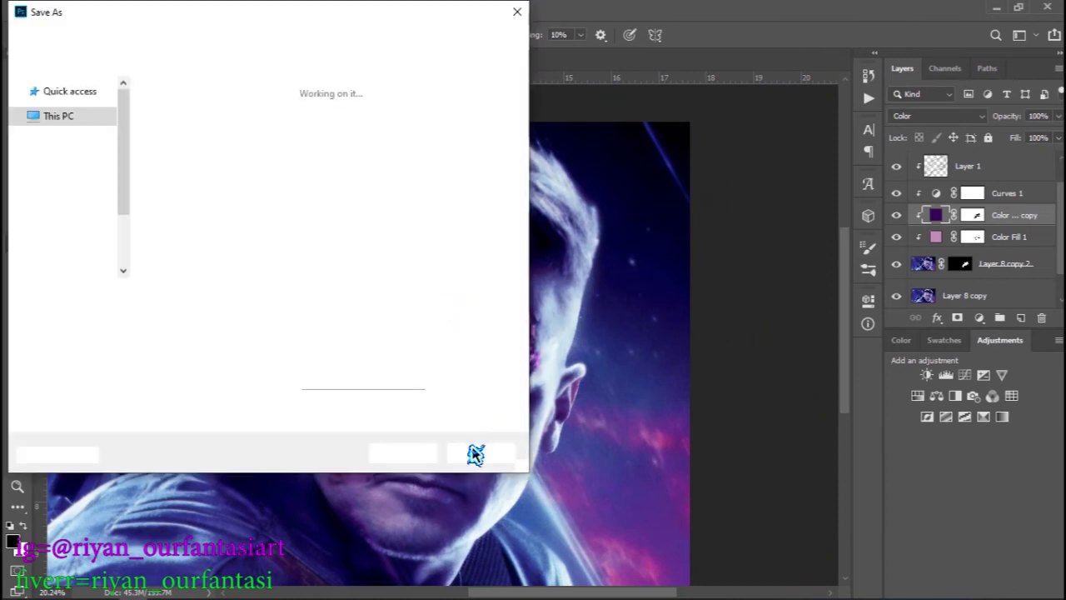
- Dismiss Save As and set Layer 8 copy 2's opacity to 75%
{"action": "left_click", "coordinate": [481, 448]}
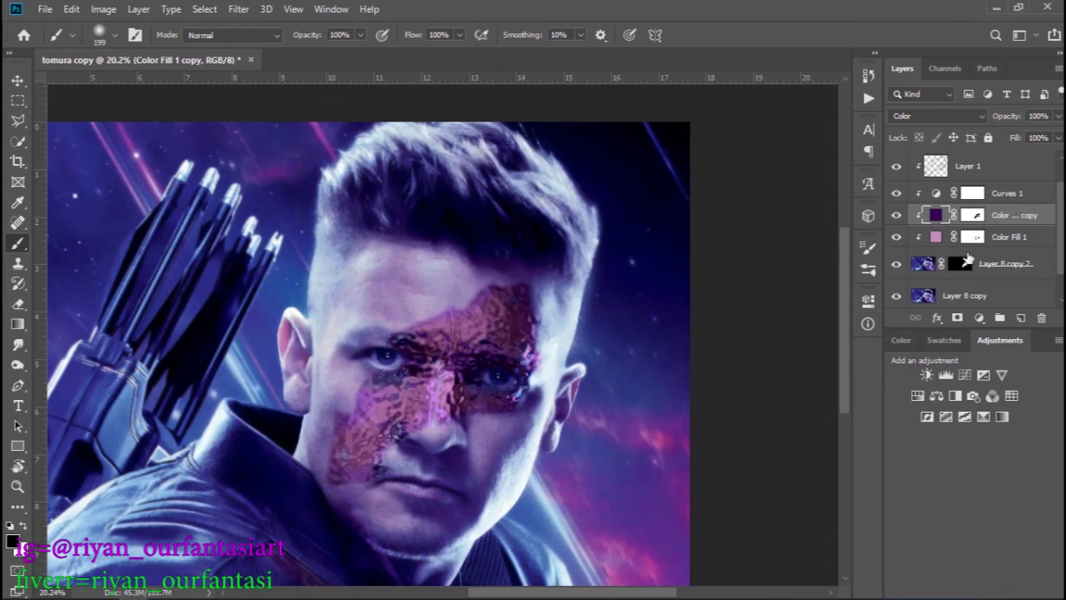
{"action": "left_click", "coordinate": [999, 263]}
{"action": "left_click", "coordinate": [1057, 115]}
{"action": "mouse_move", "coordinate": [1051, 133]}
{"action": "left_mouse_down"}
{"action": "mouse_move", "coordinate": [1036, 148]}
{"action": "mouse_move", "coordinate": [1039, 140]}
{"action": "left_mouse_up"}
{"action": "key", "text": "Return"}
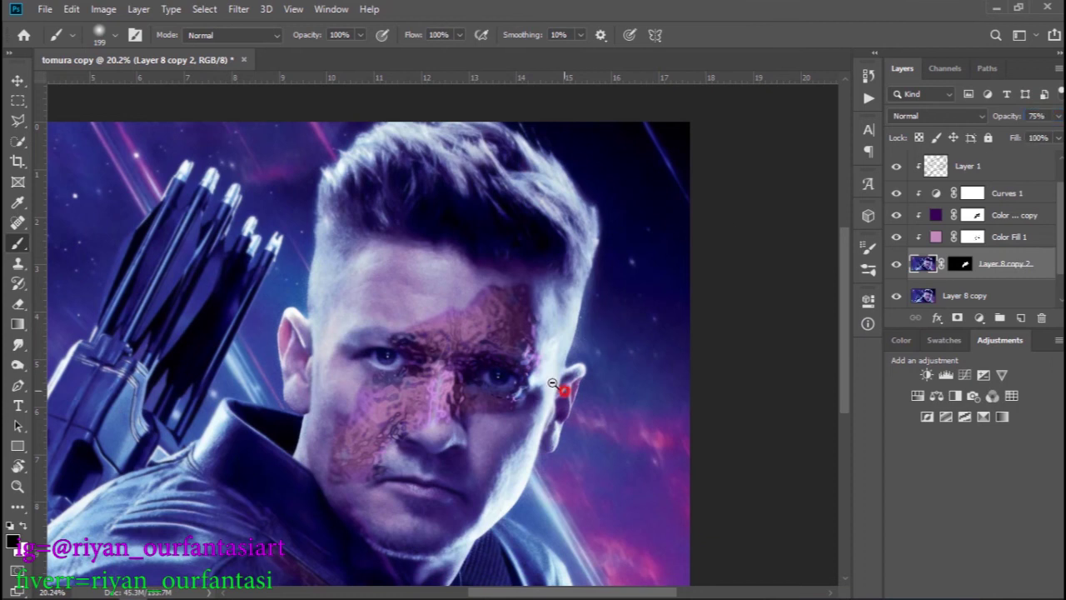
{"action": "scroll", "coordinate": [558, 387], "scroll_direction": "down", "scroll_amount": 3}
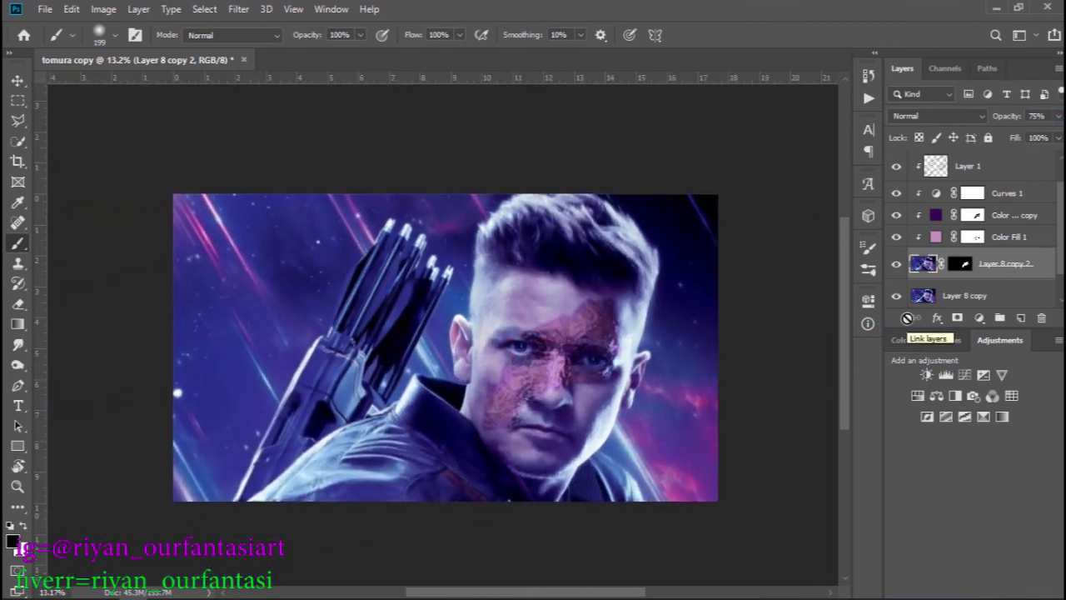
{"action": "scroll", "coordinate": [675, 385], "scroll_direction": "up", "scroll_amount": 2}
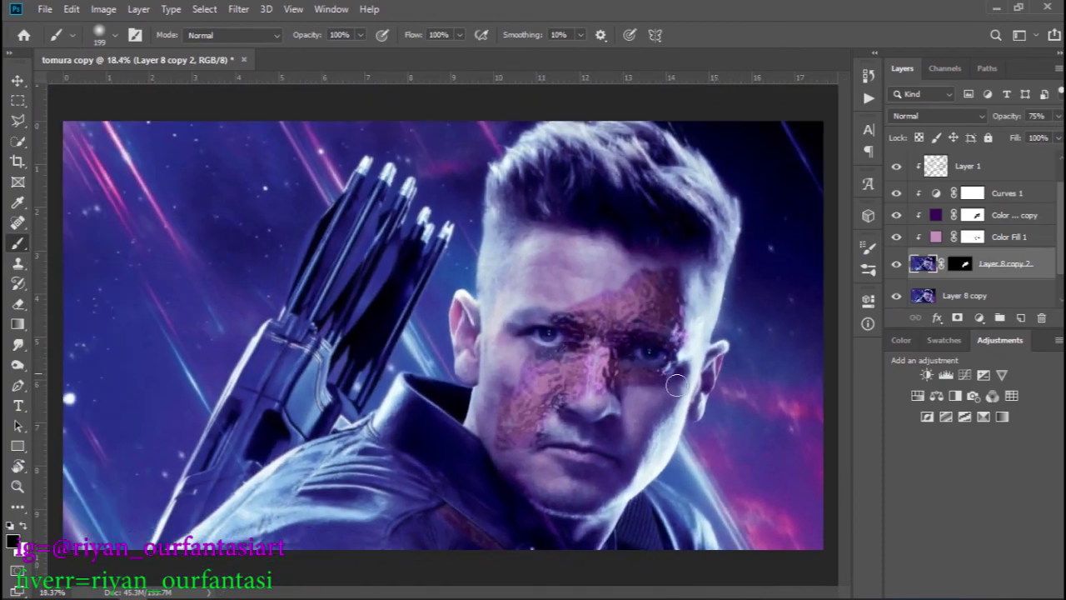